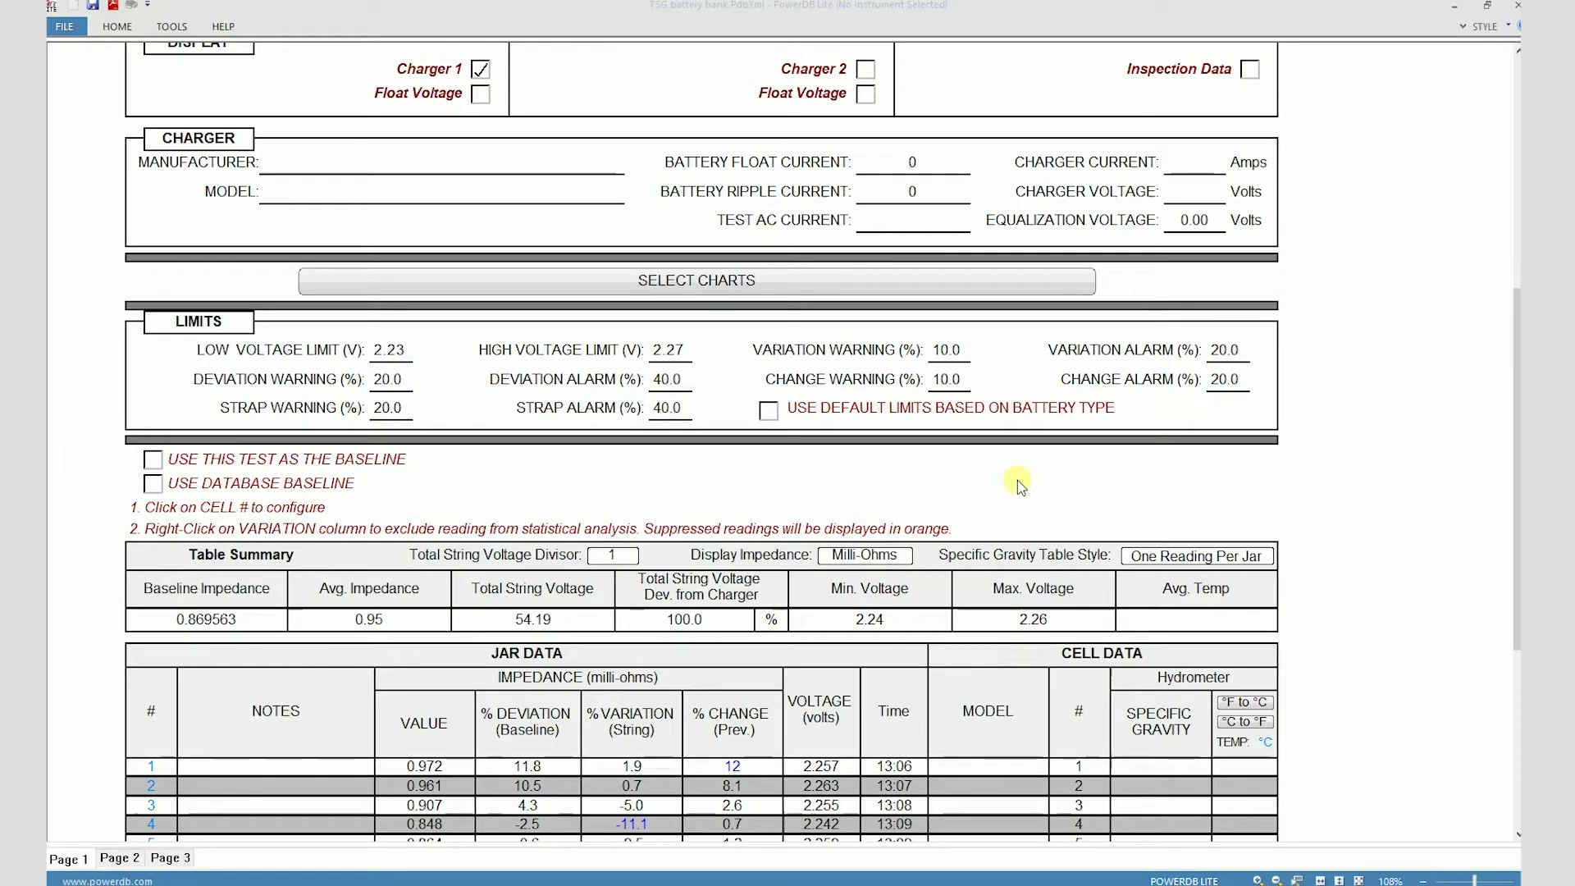
Step: Apply the VRLA battery-type default limits: variation alarm 30.0, deviation alarm 50.0, strap alarm 20.0
left_click(770, 413)
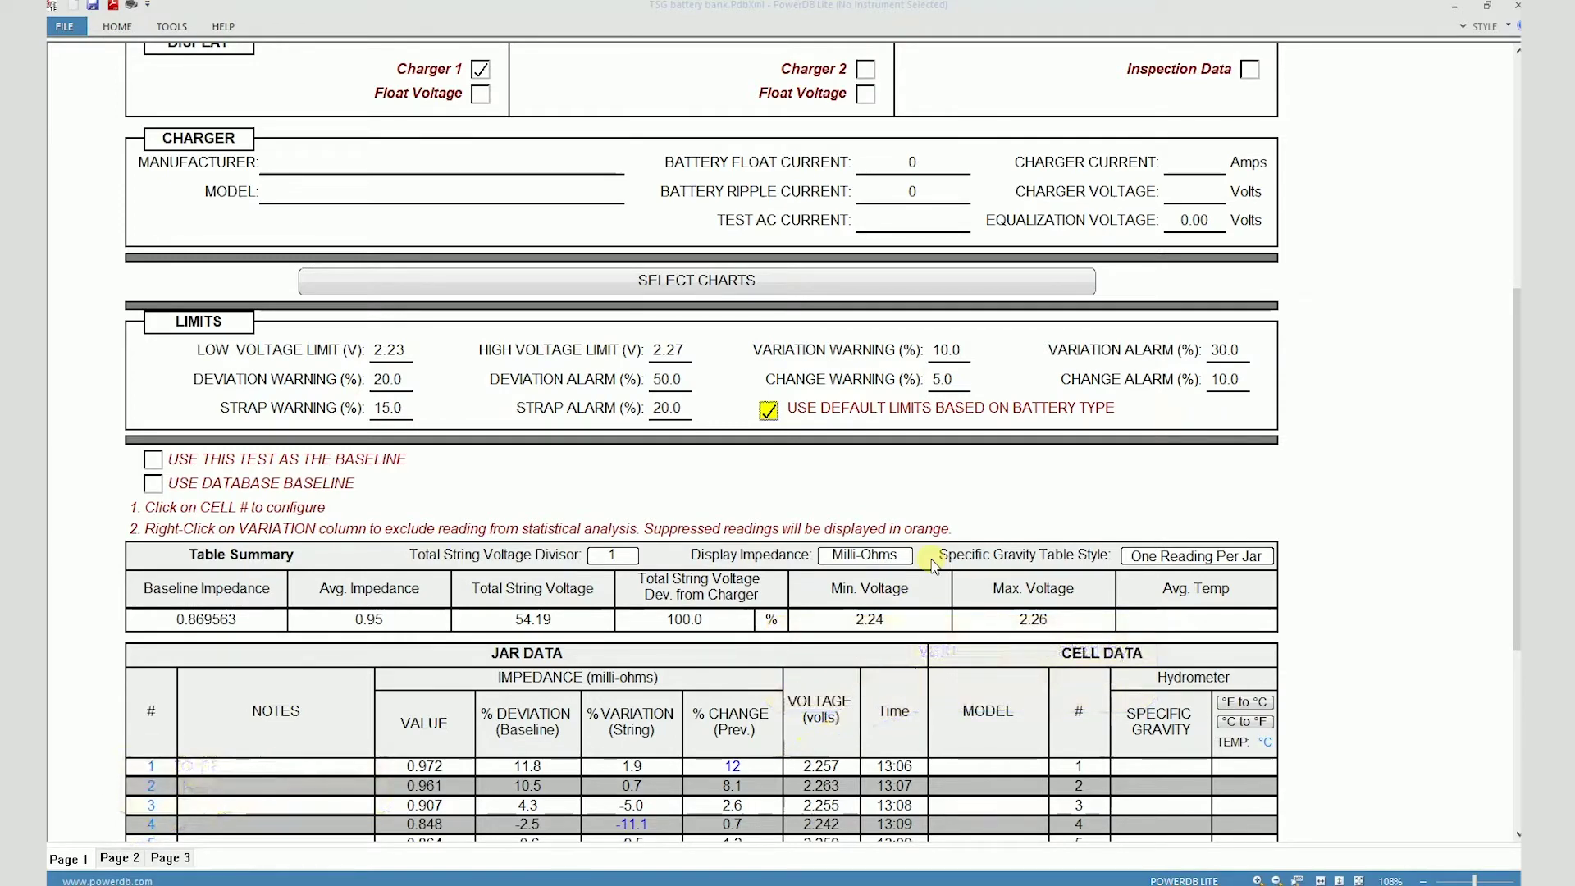
scroll(935, 570, "up", 4)
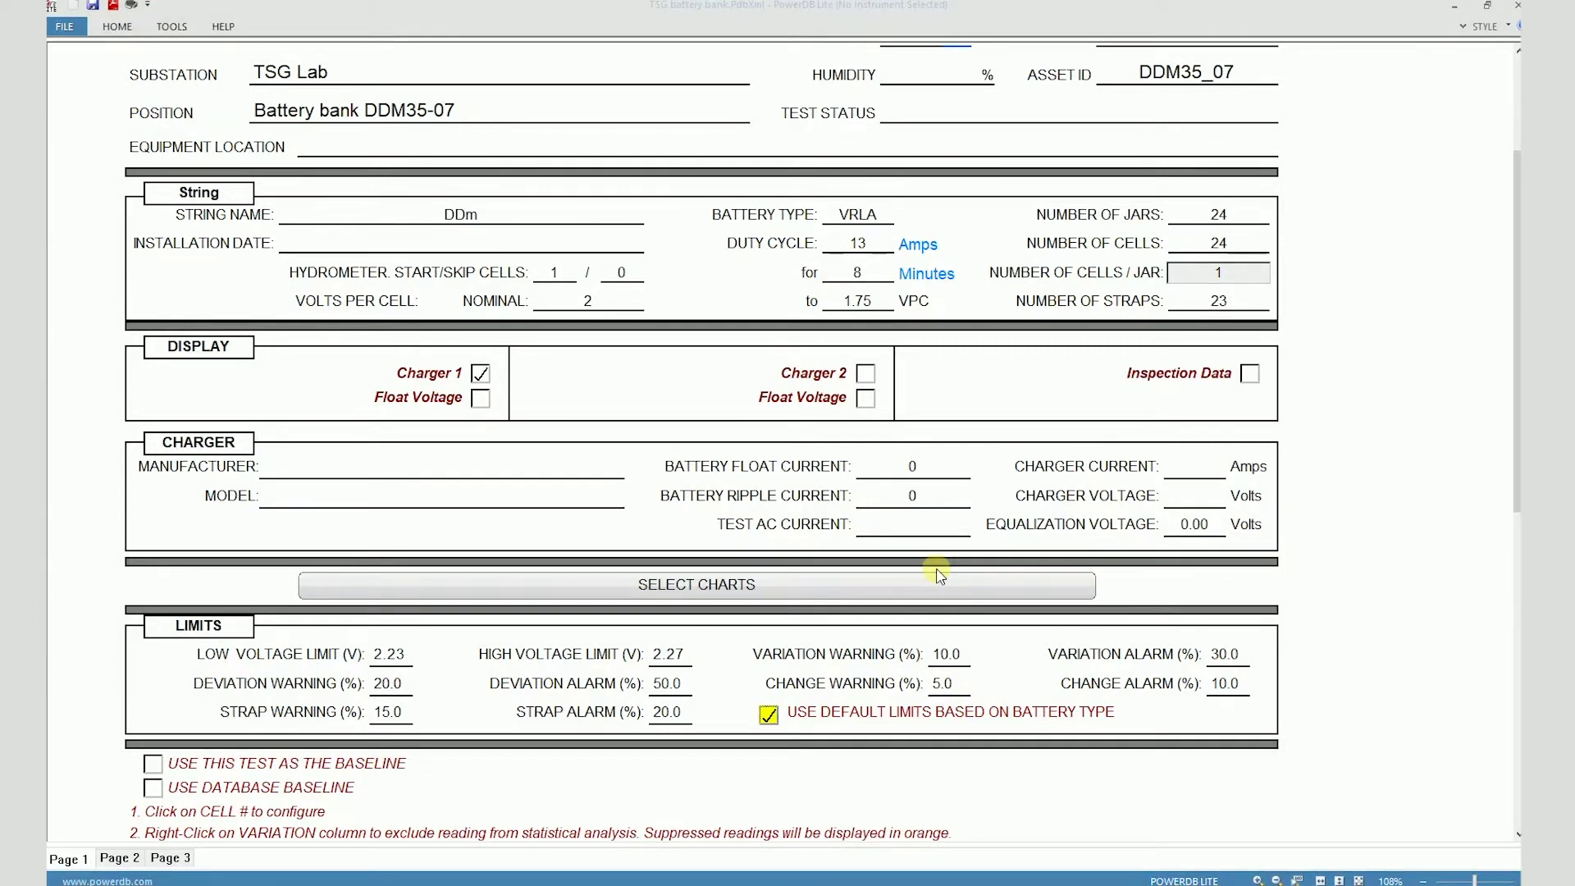
scroll(940, 575, "down", 4)
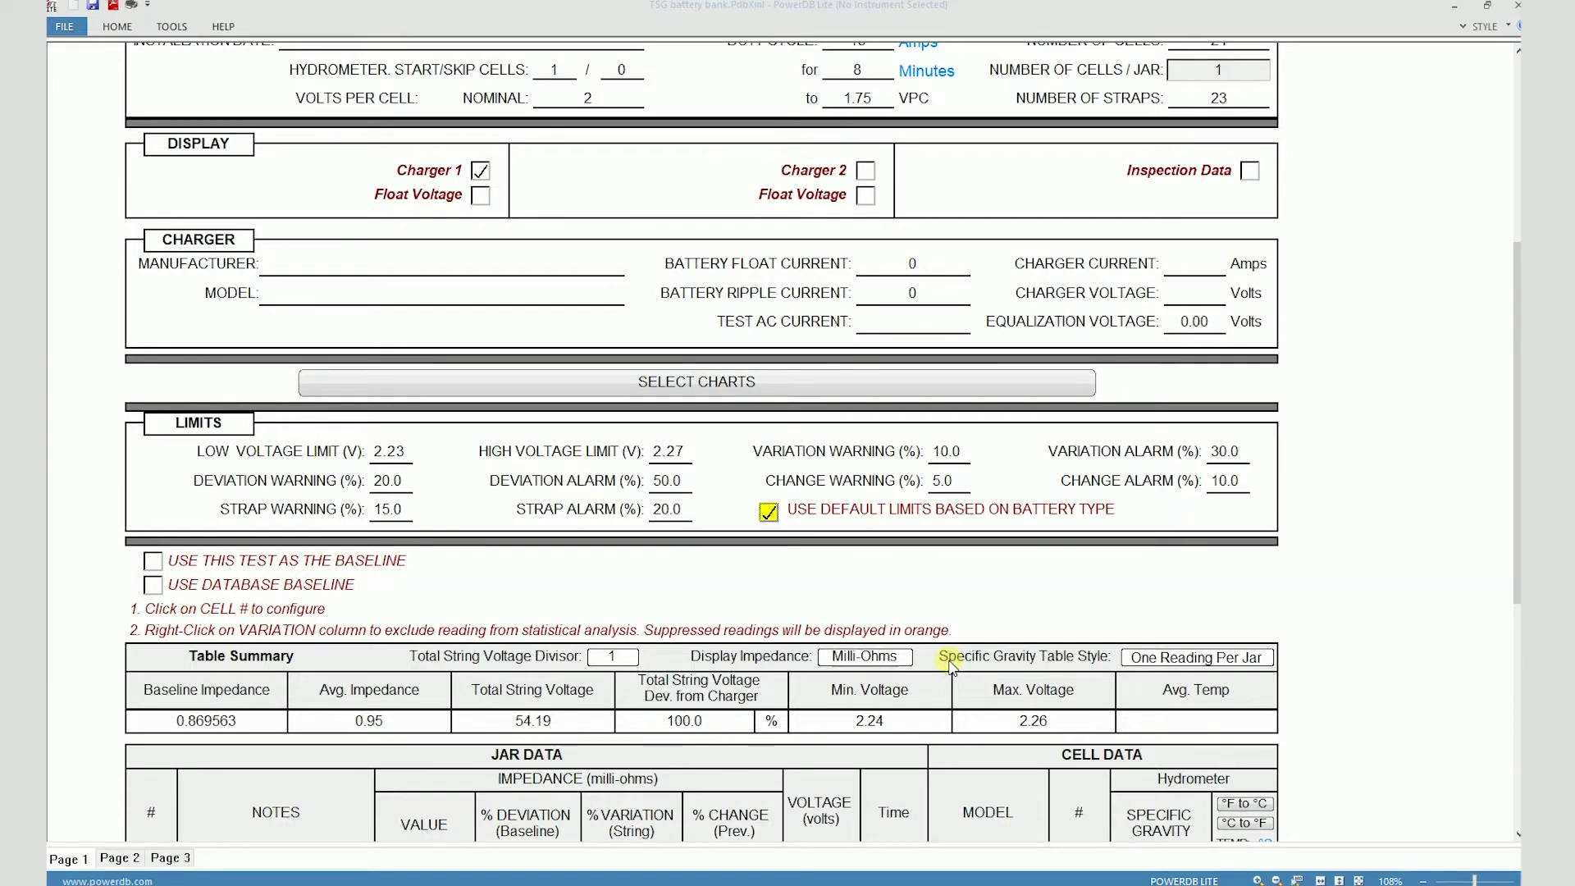
left_click(153, 563)
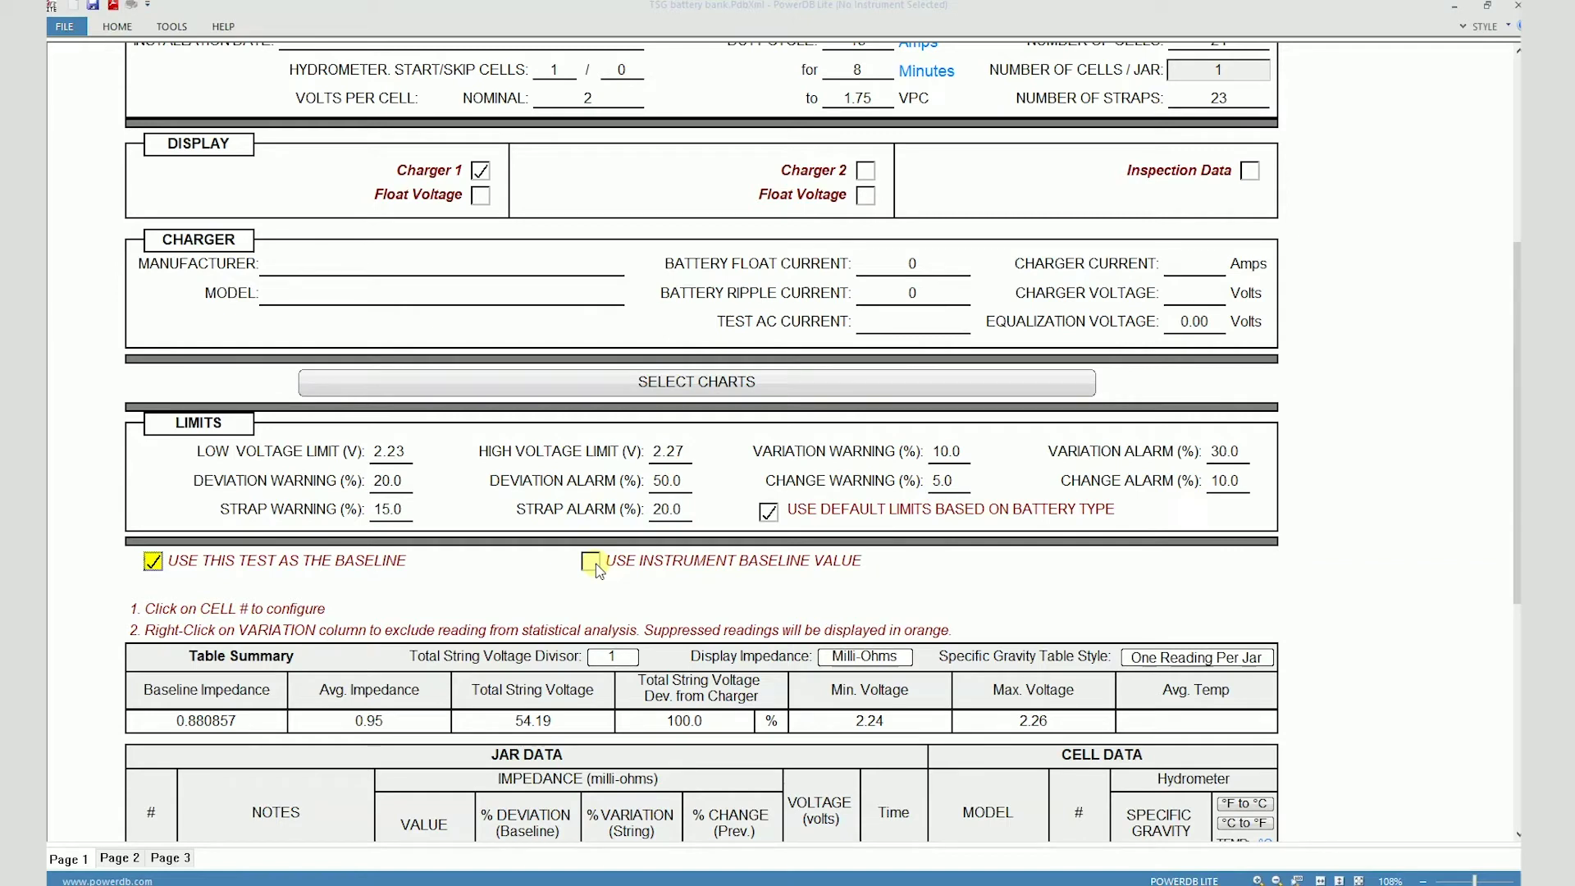
left_click(152, 565)
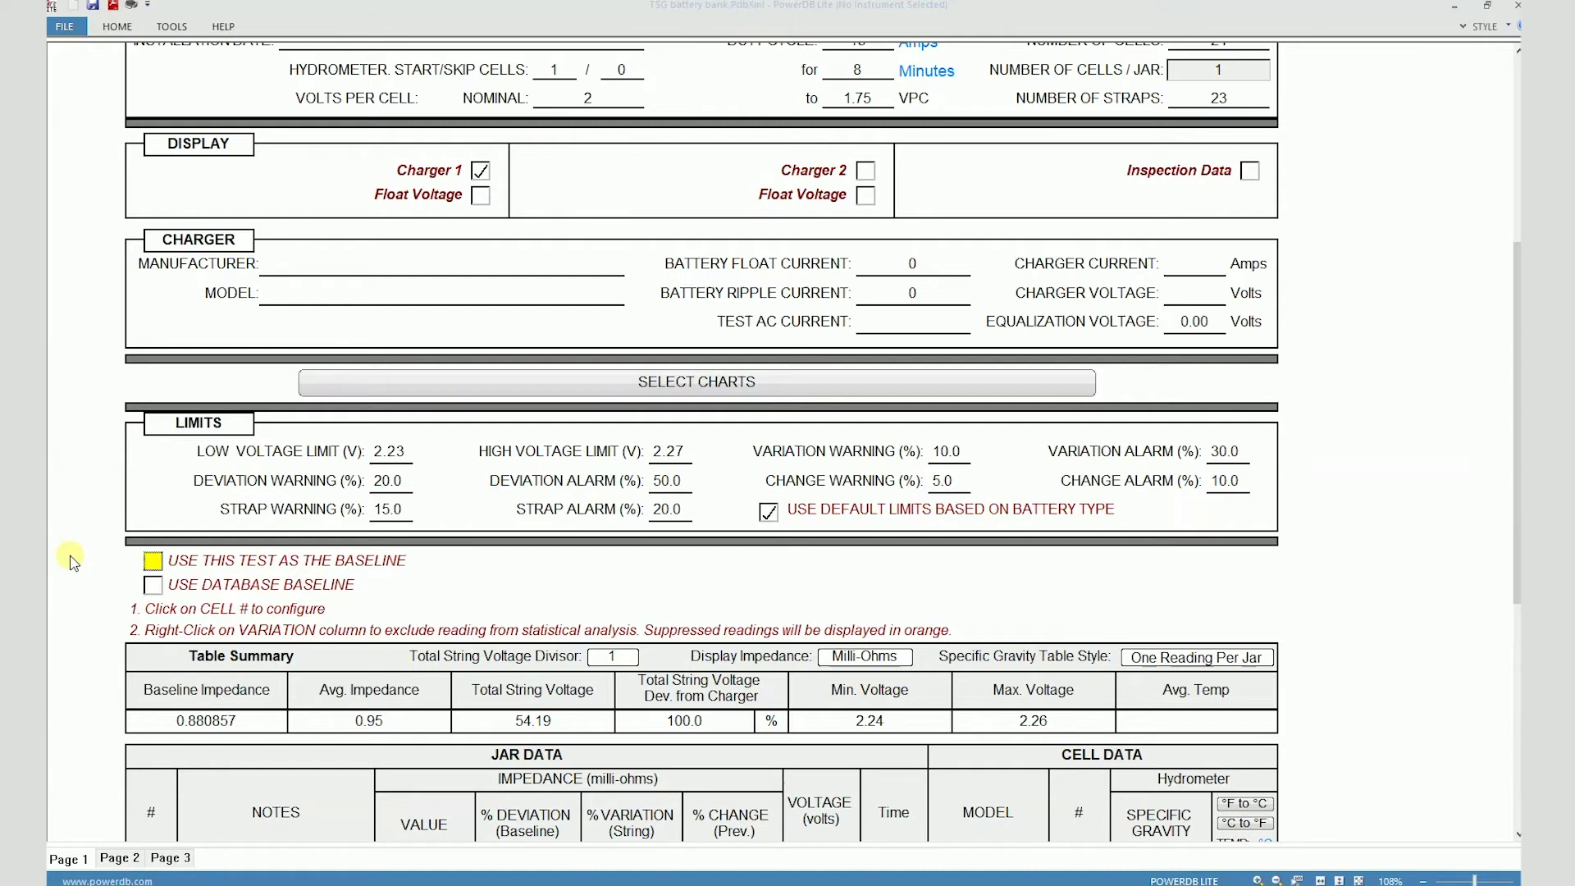
scroll(74, 558, "down", 3)
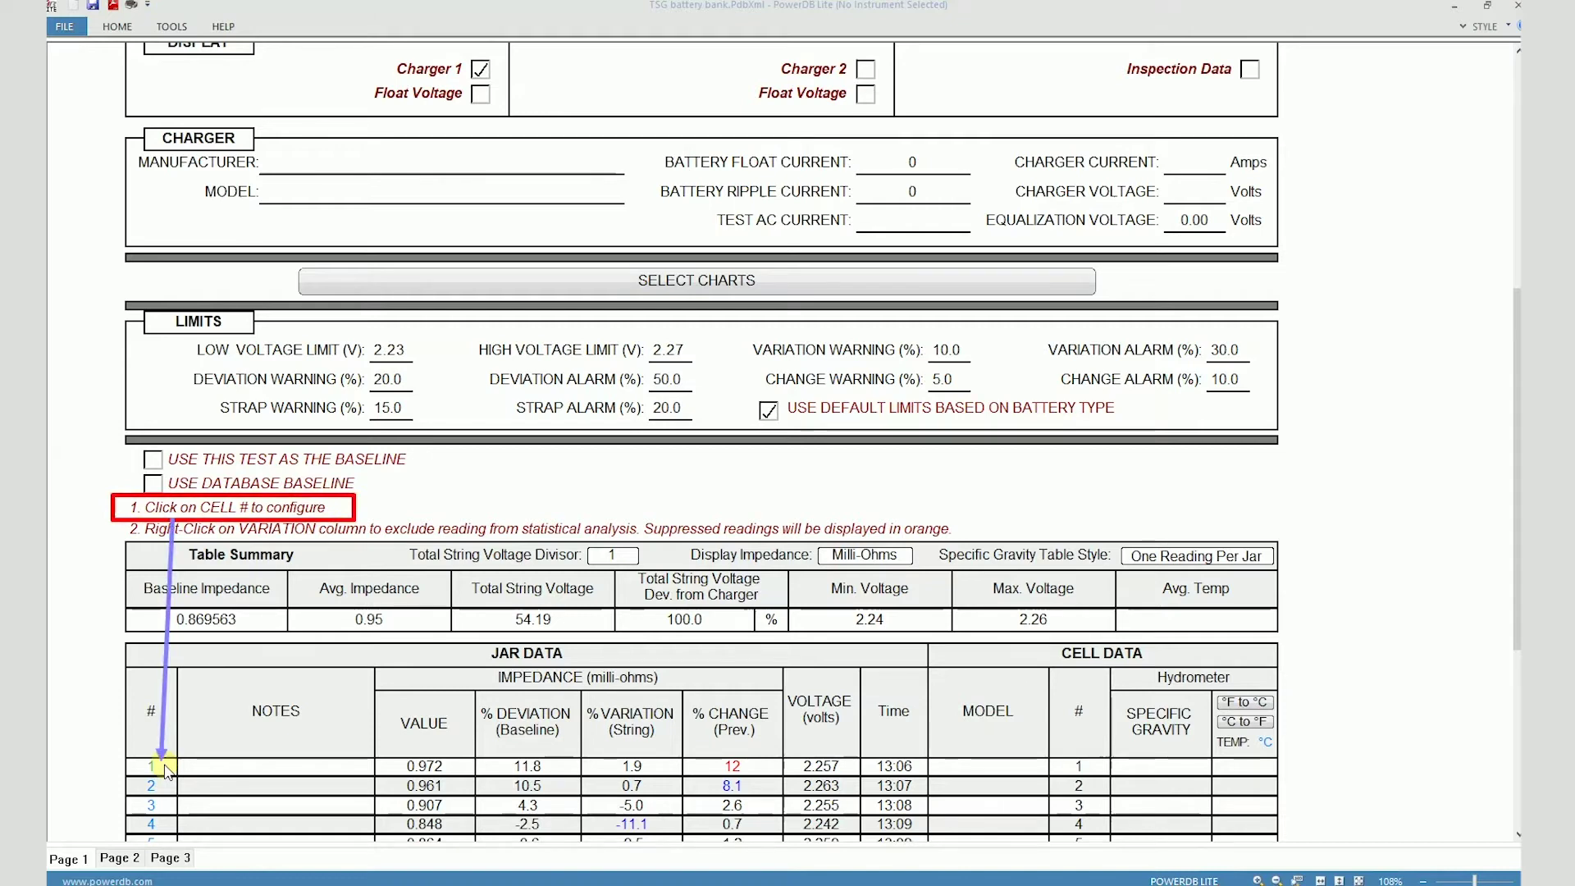
Step: Set cell 1's manufacturer to ENERSYS
left_click(164, 768)
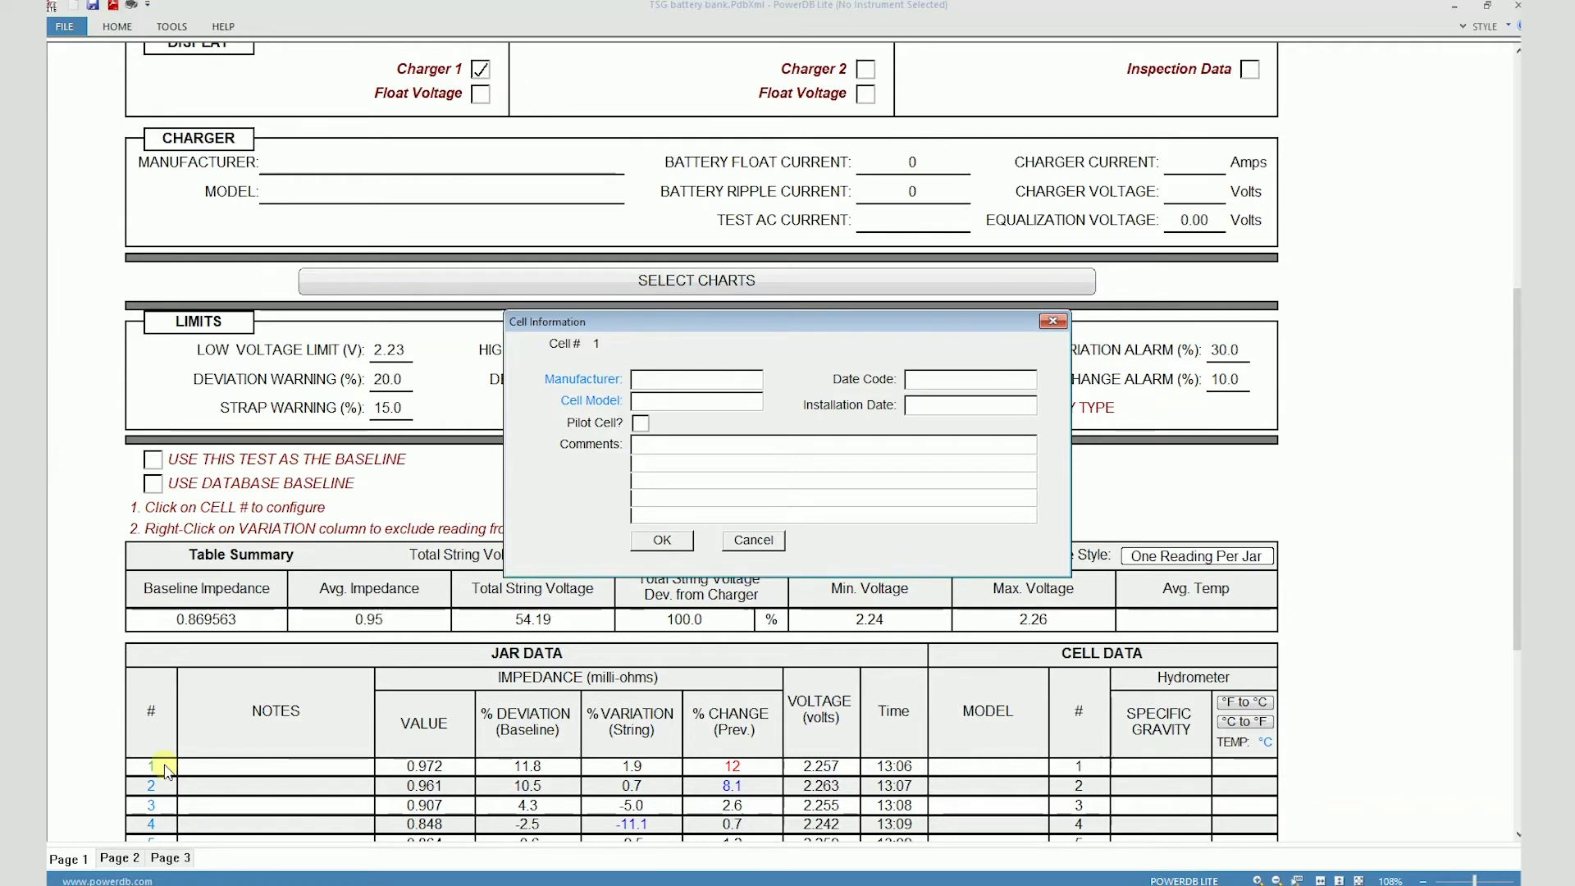
left_click(692, 382)
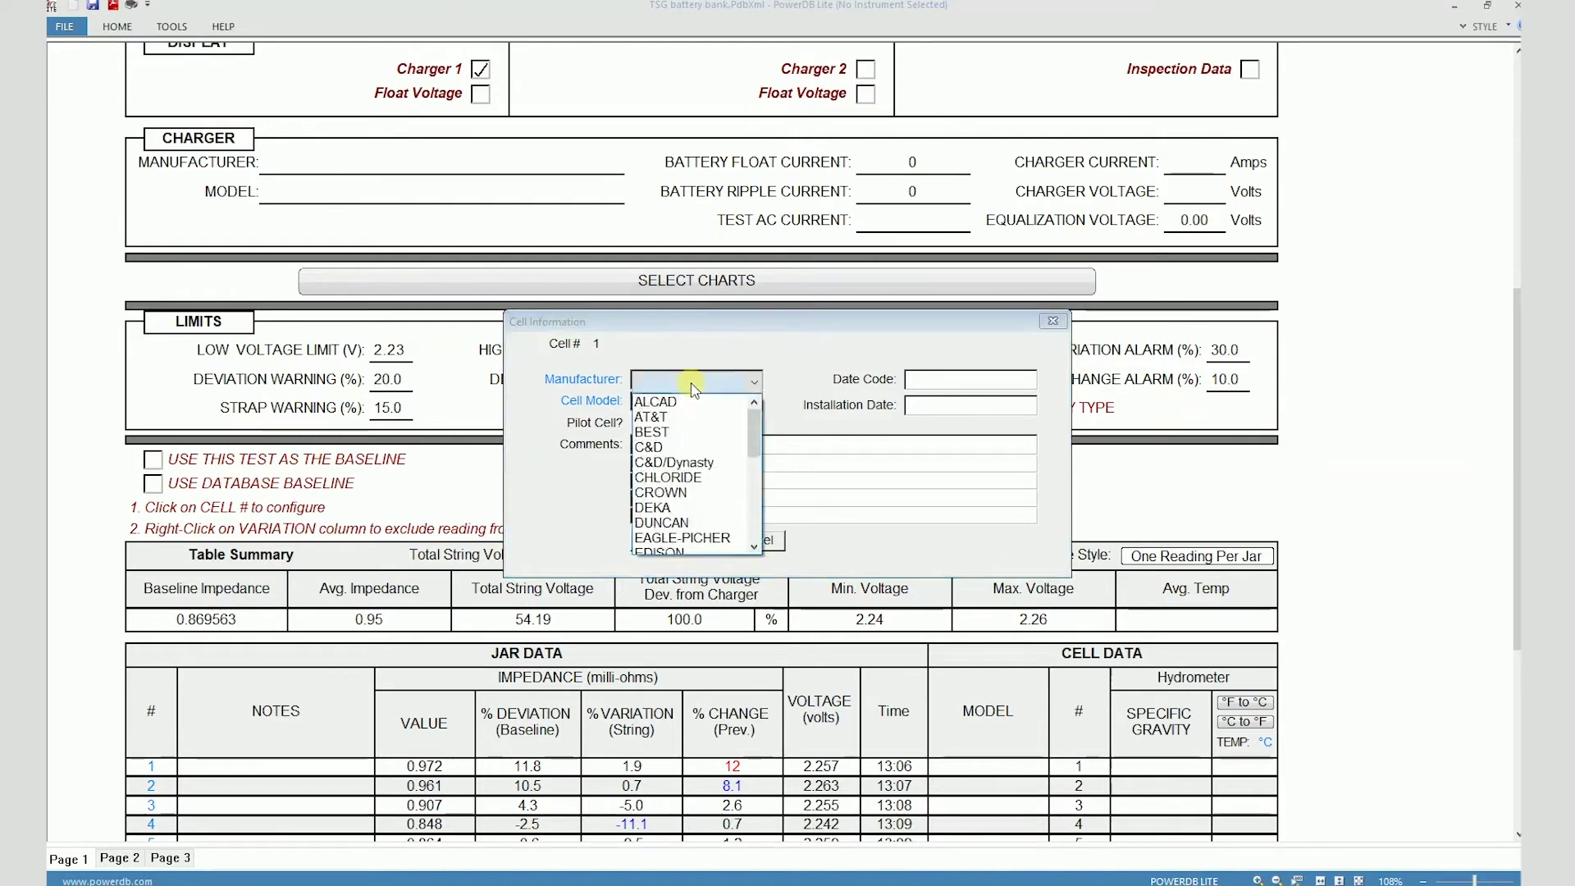
scroll(655, 537, "down", 1)
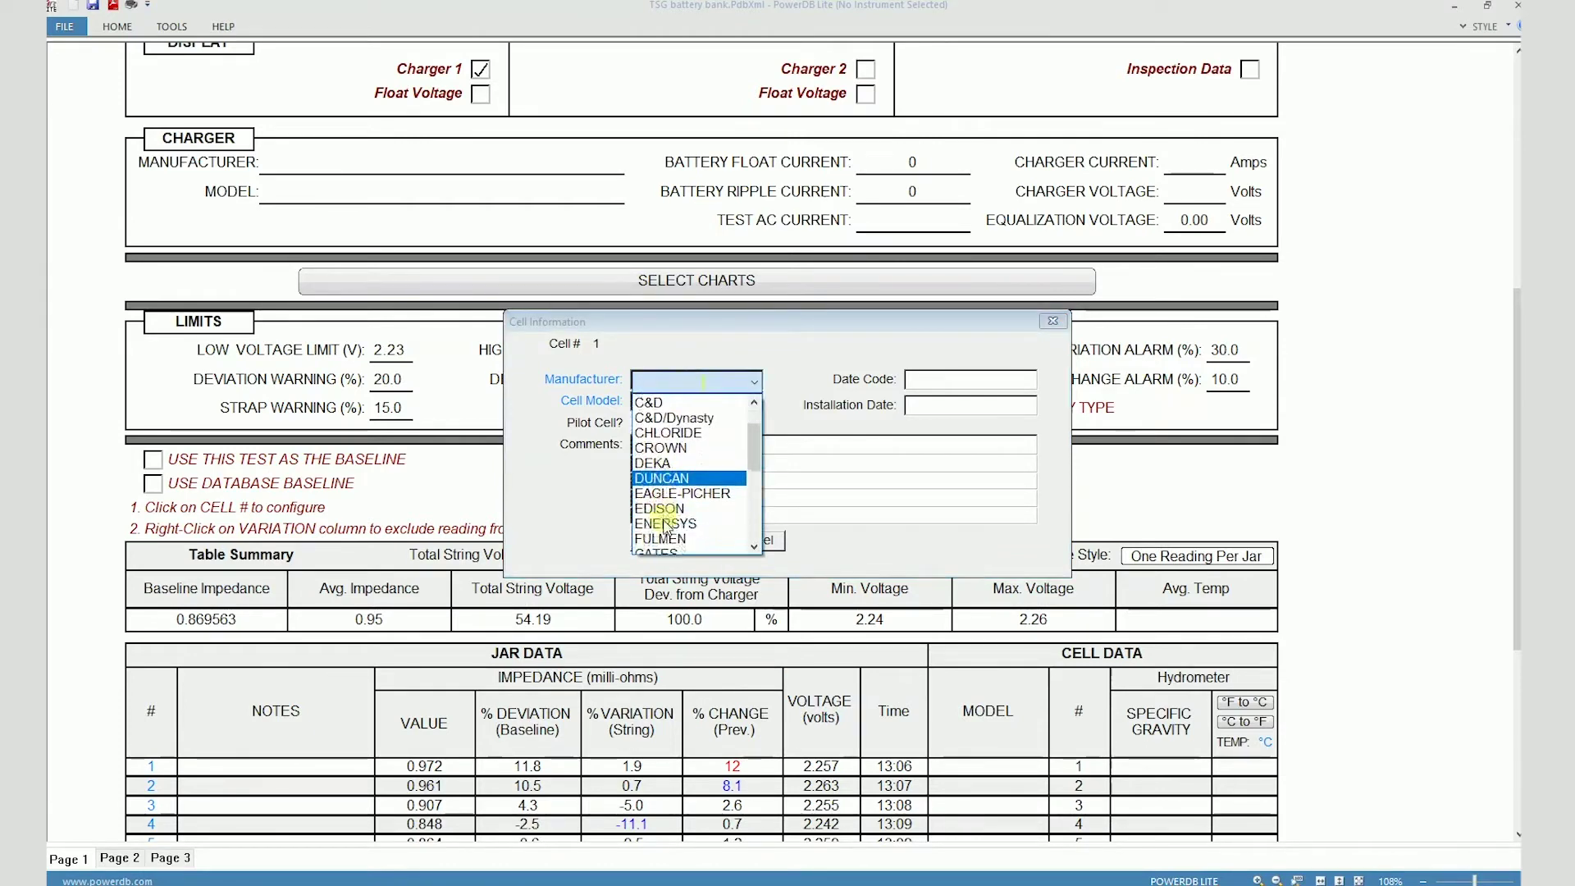
left_click(668, 523)
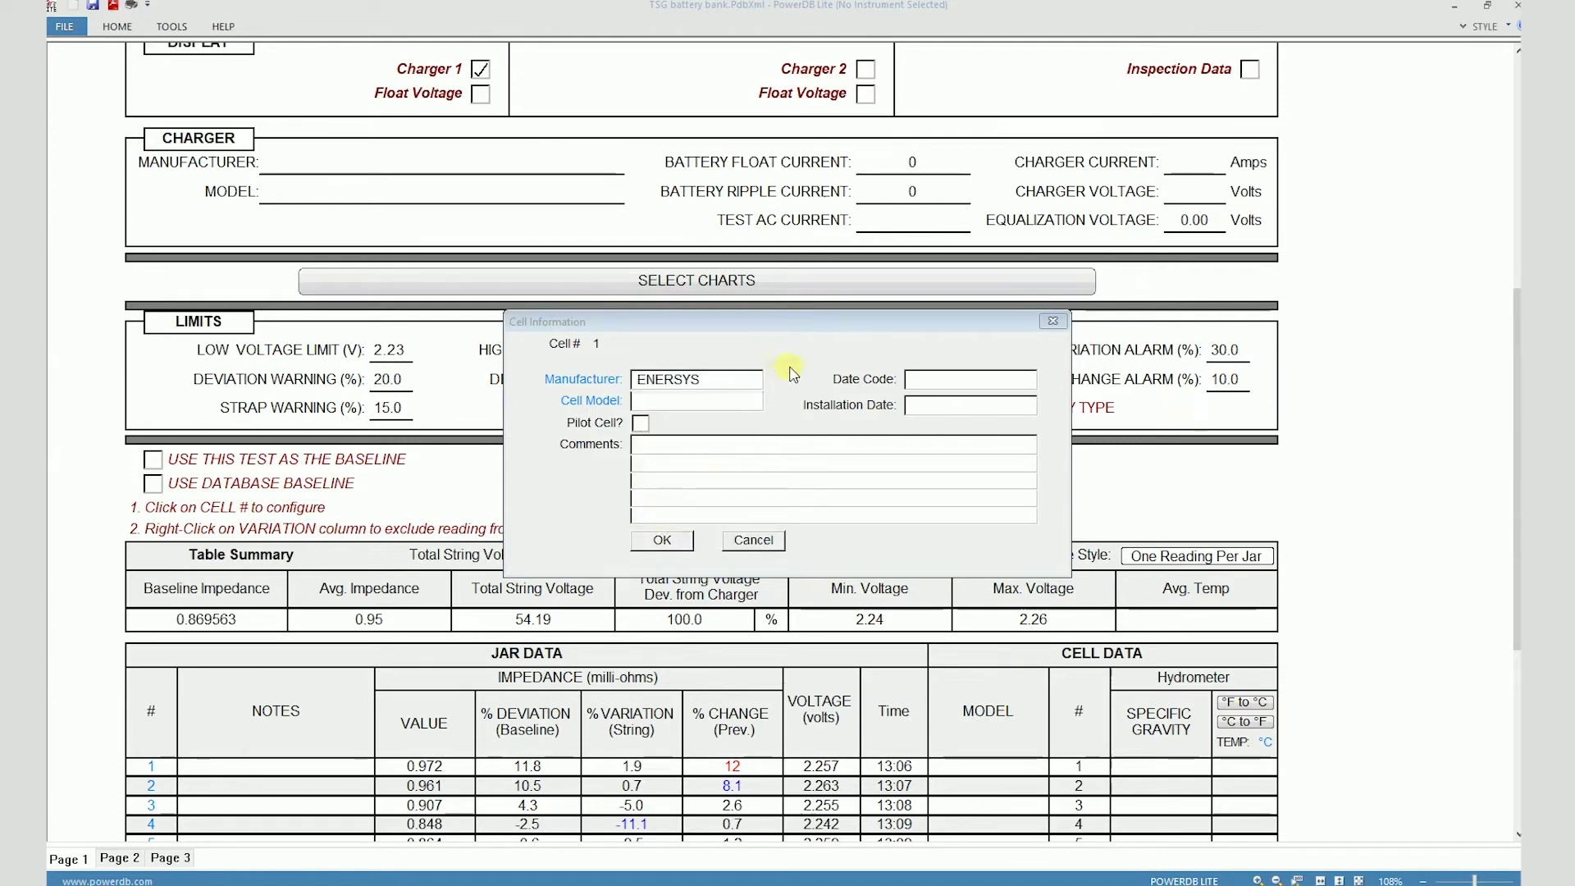
Step: Review the ENERSYS cell models without choosing one, then open Battery Model Information
left_click(738, 405)
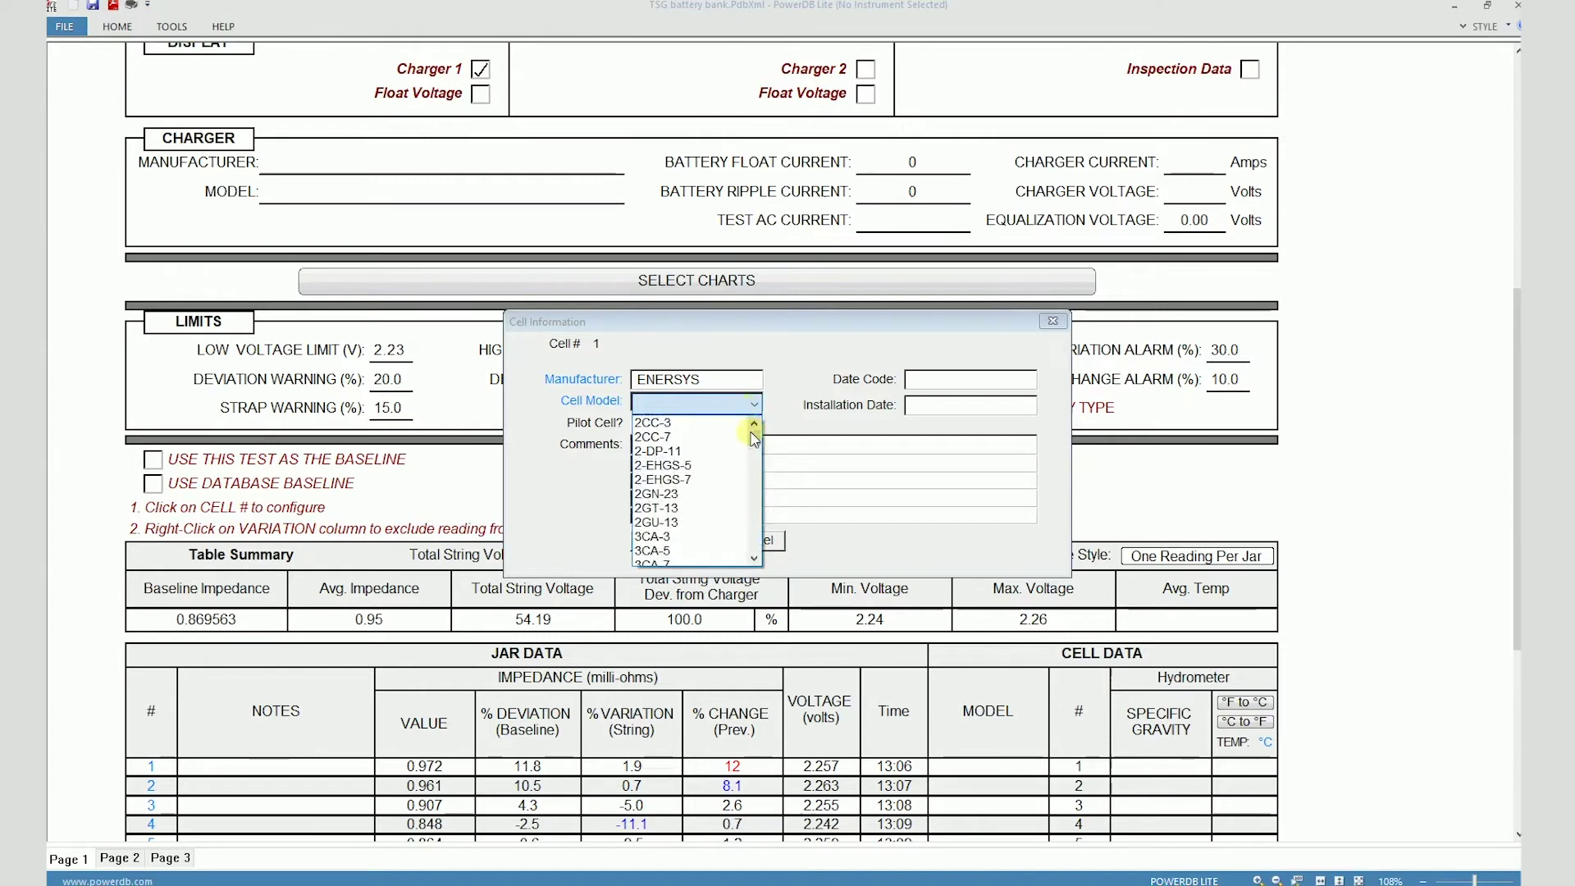
mouse_move(755, 444)
left_mouse_down()
mouse_move(756, 486)
mouse_move(756, 462)
left_mouse_up()
left_click(787, 376)
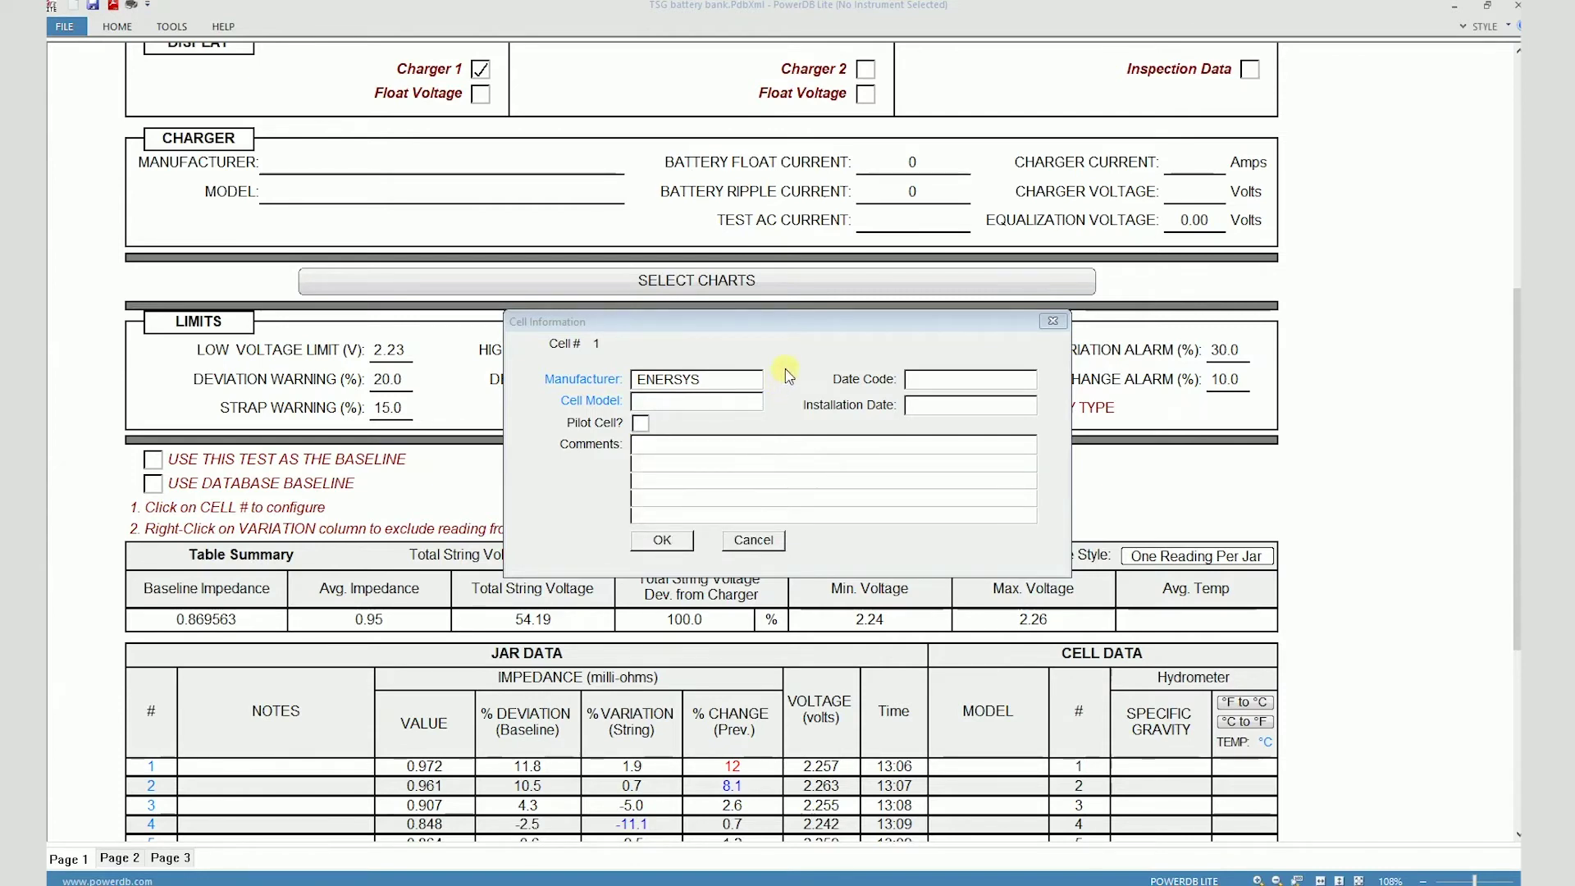
left_click(591, 402)
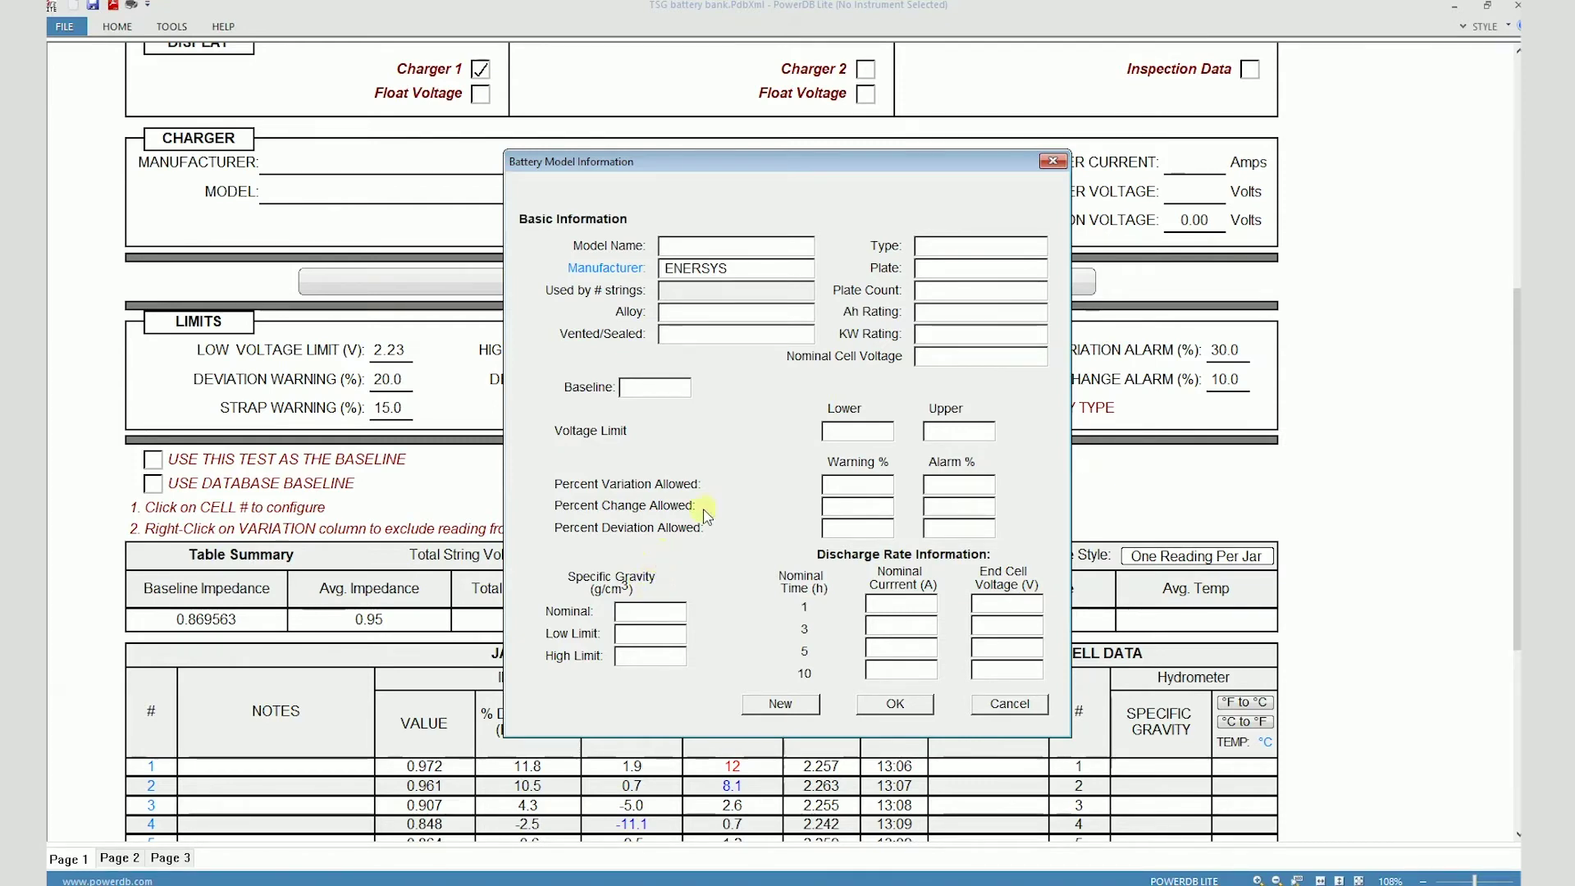
Step: Define and save ENERSYS model DDM35 with a baseline of 0.87
left_click(727, 247)
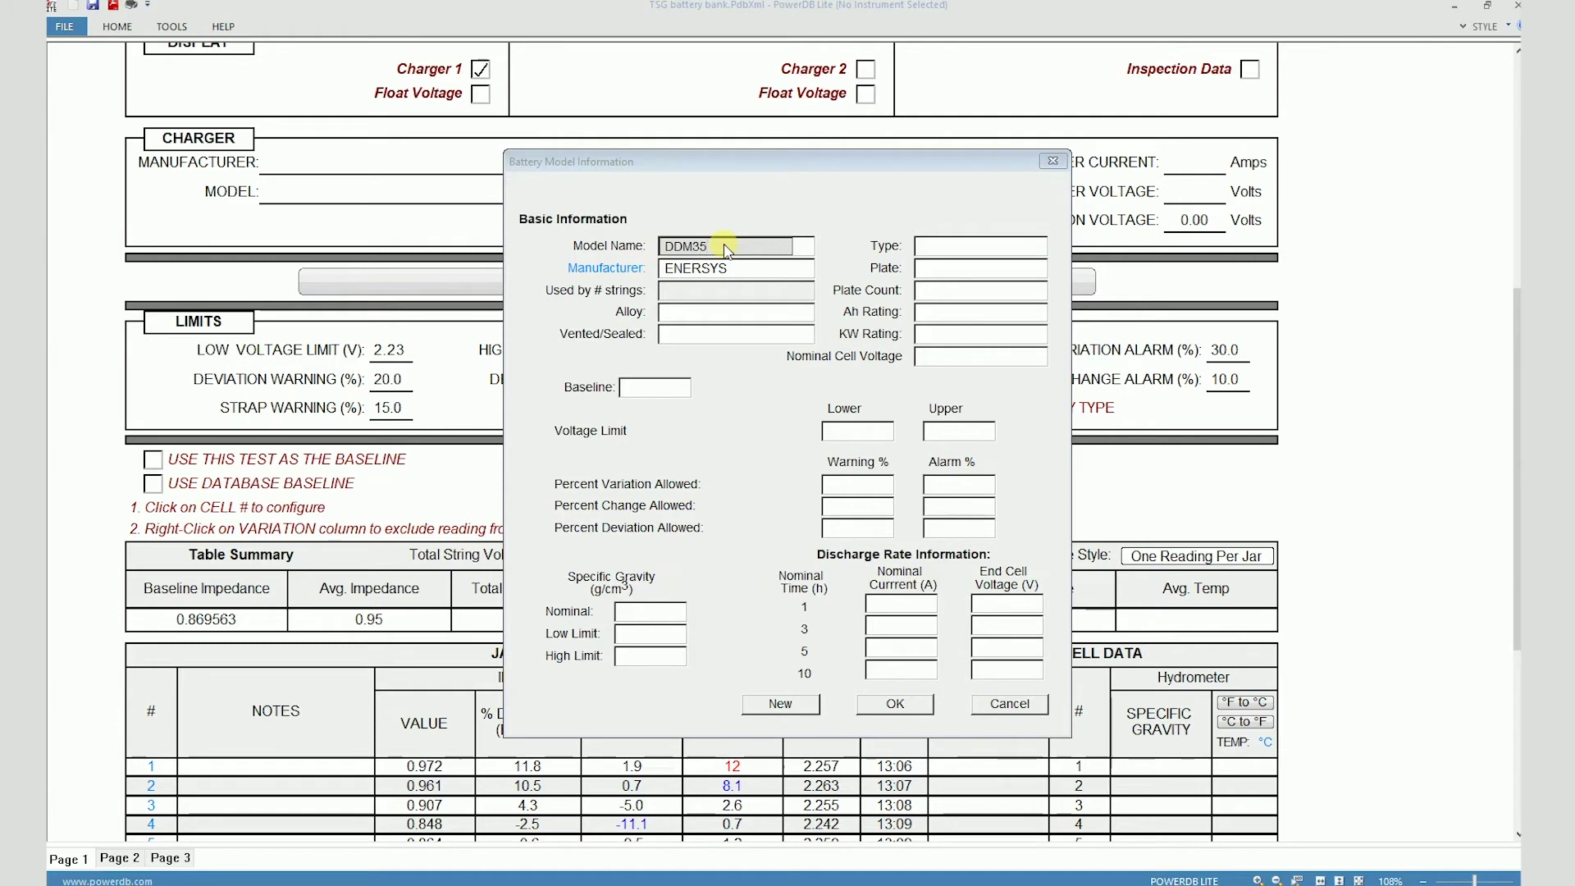
left_click(745, 384)
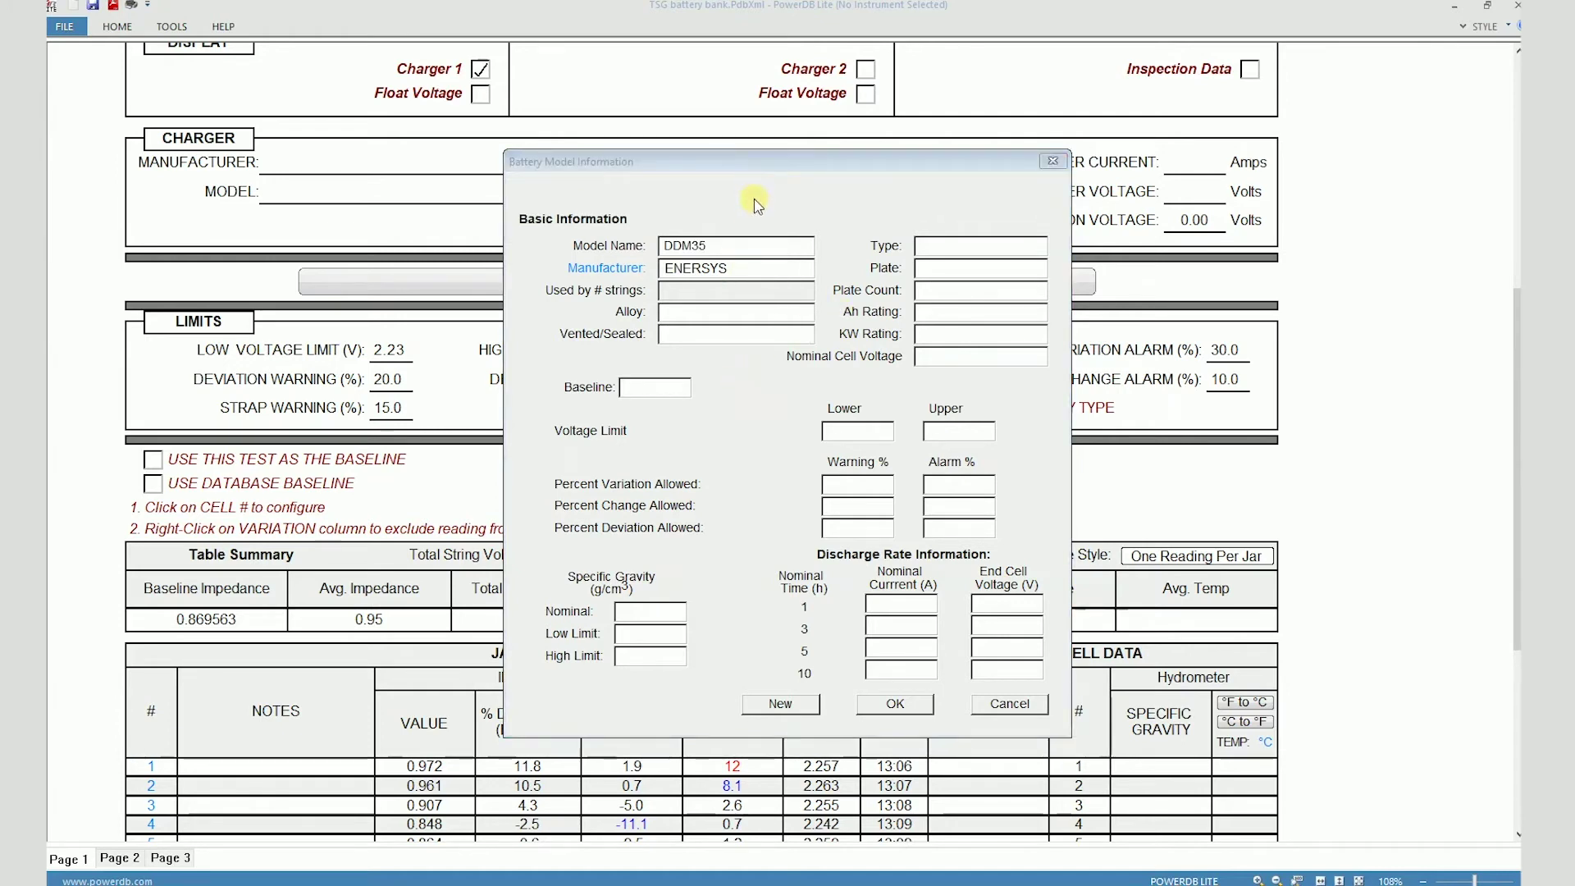
left_click(650, 390)
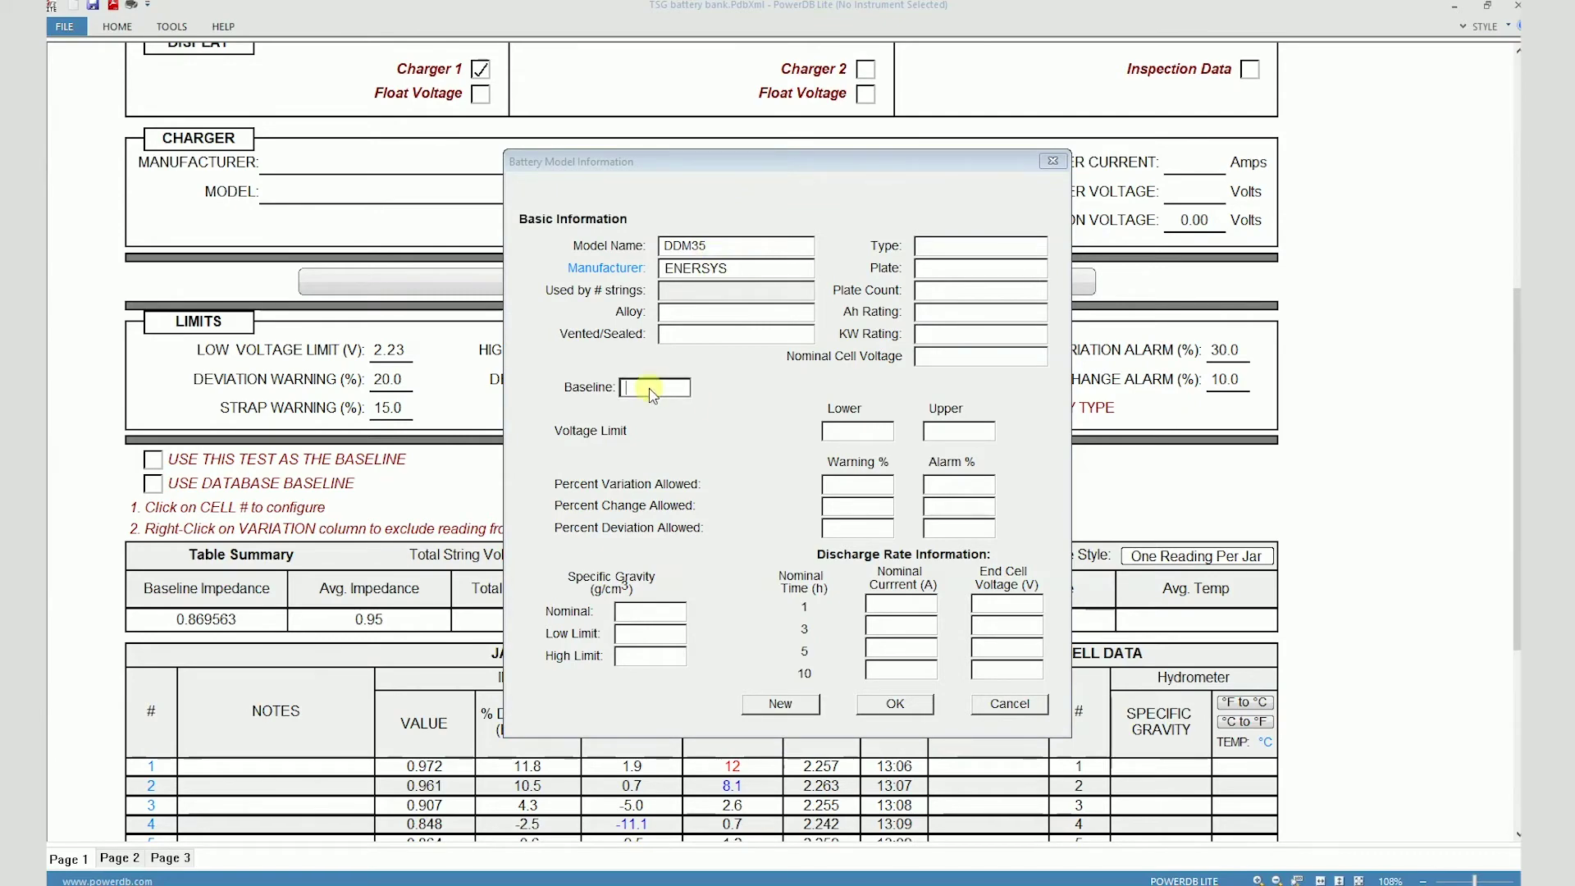
type("0.87")
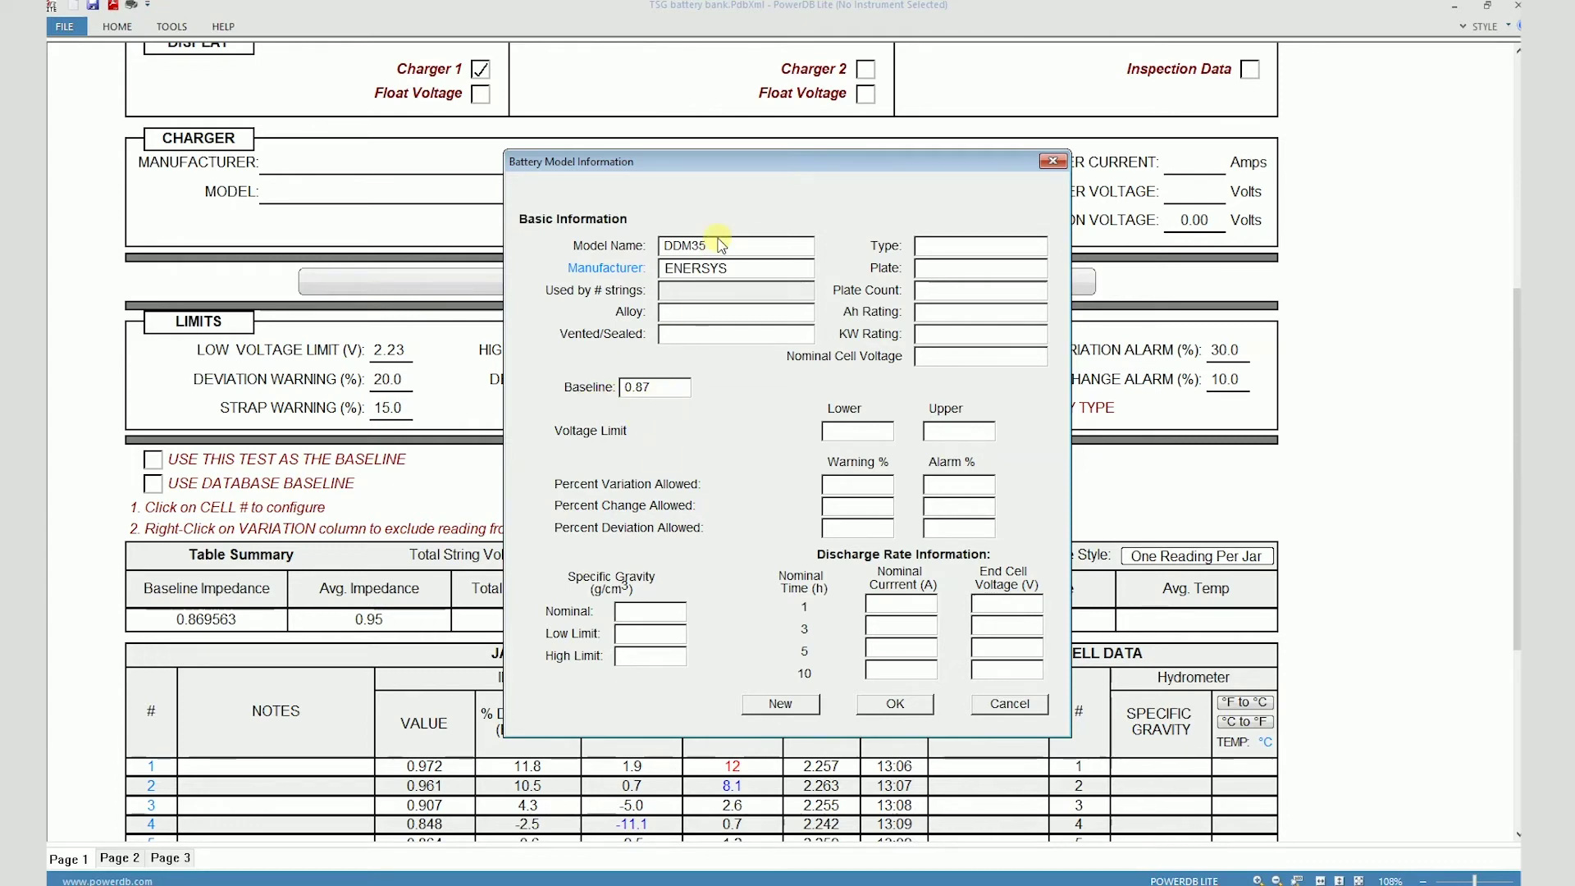
left_click(895, 704)
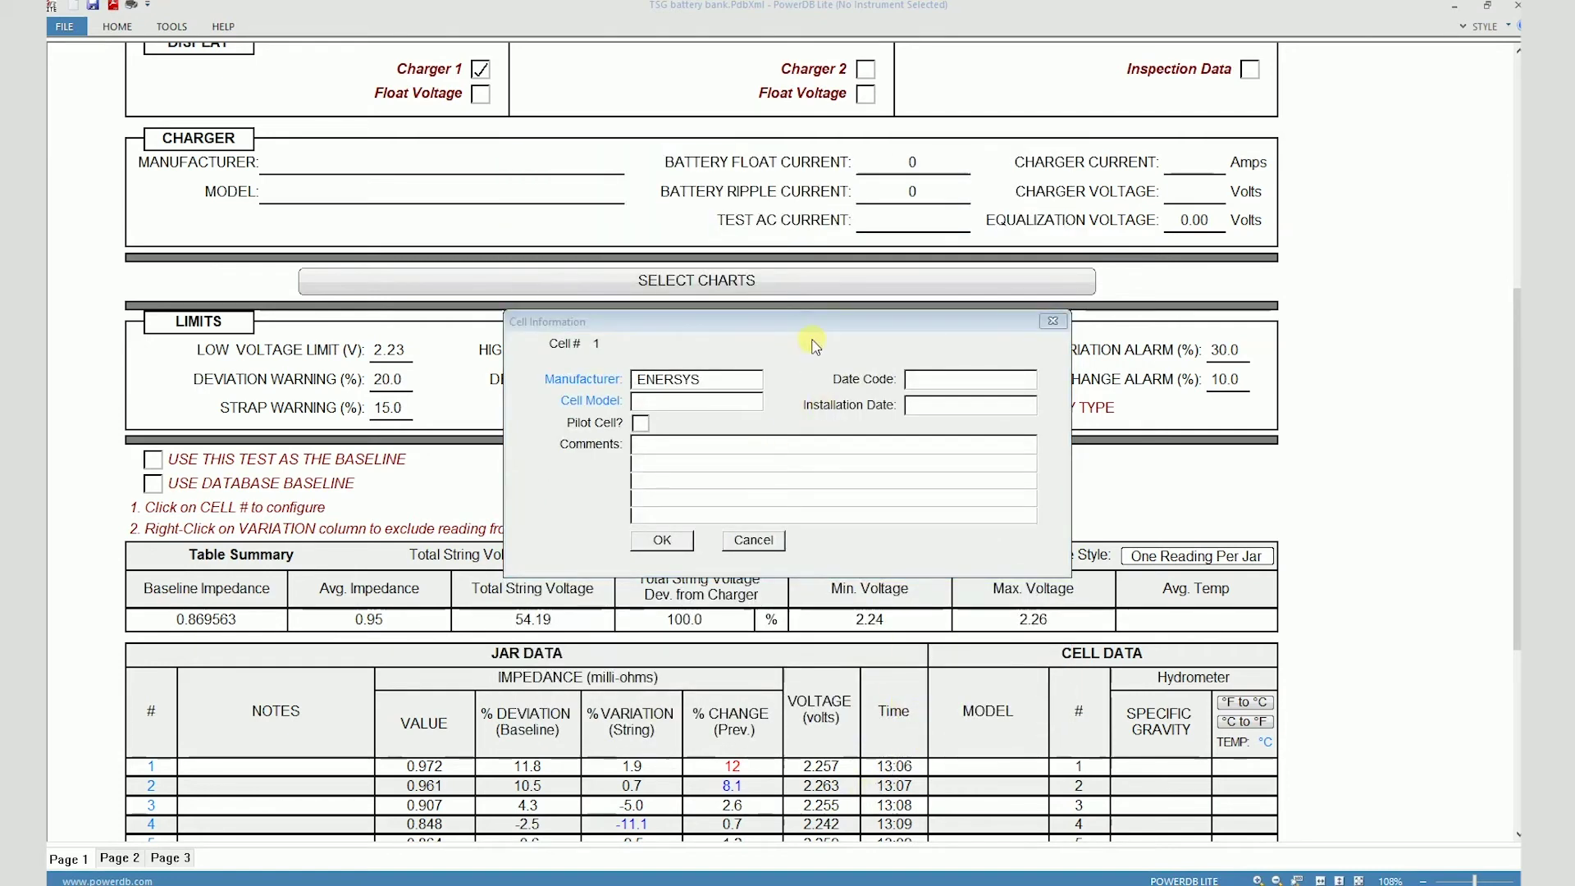
Step: Assign model DDM35 to cell 1 and confirm its cell information
left_click(733, 406)
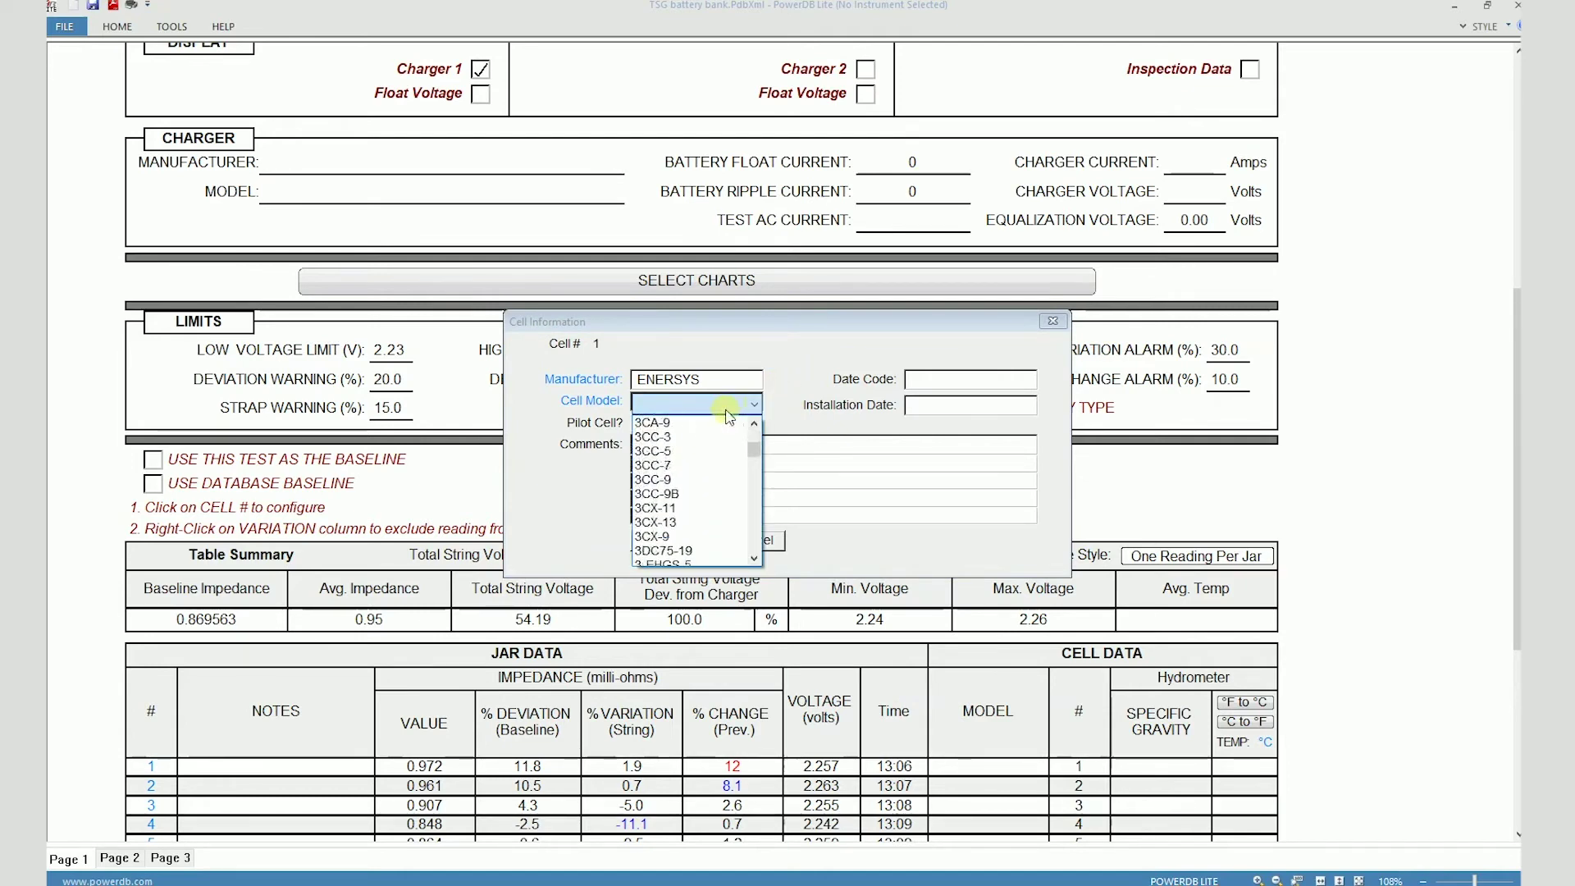
scroll(722, 427, "down", 10)
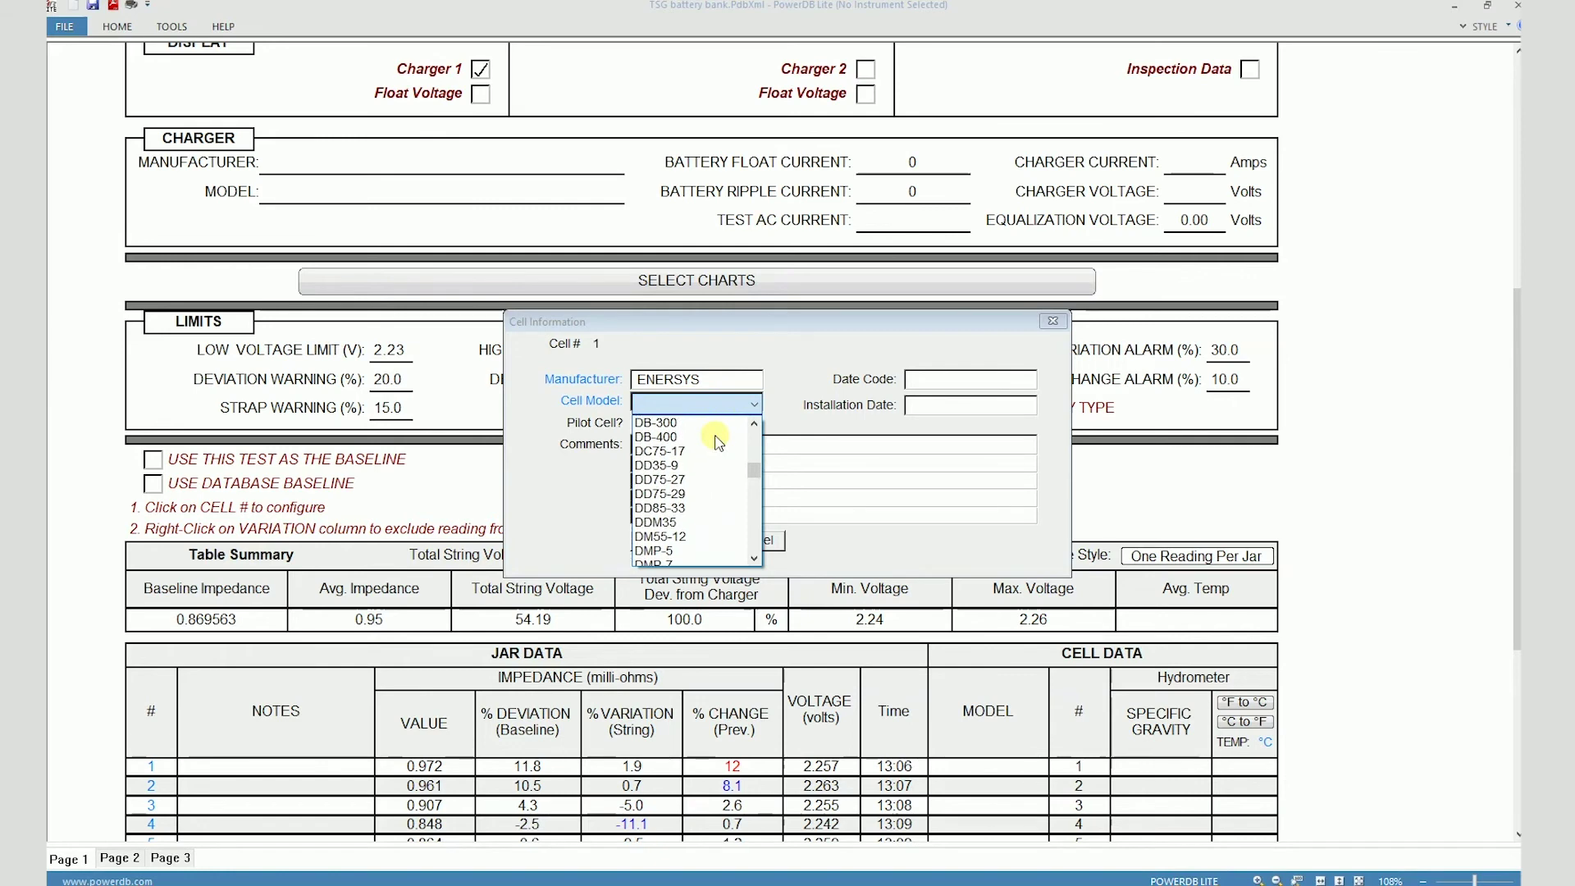
scroll(714, 447, "down", 2)
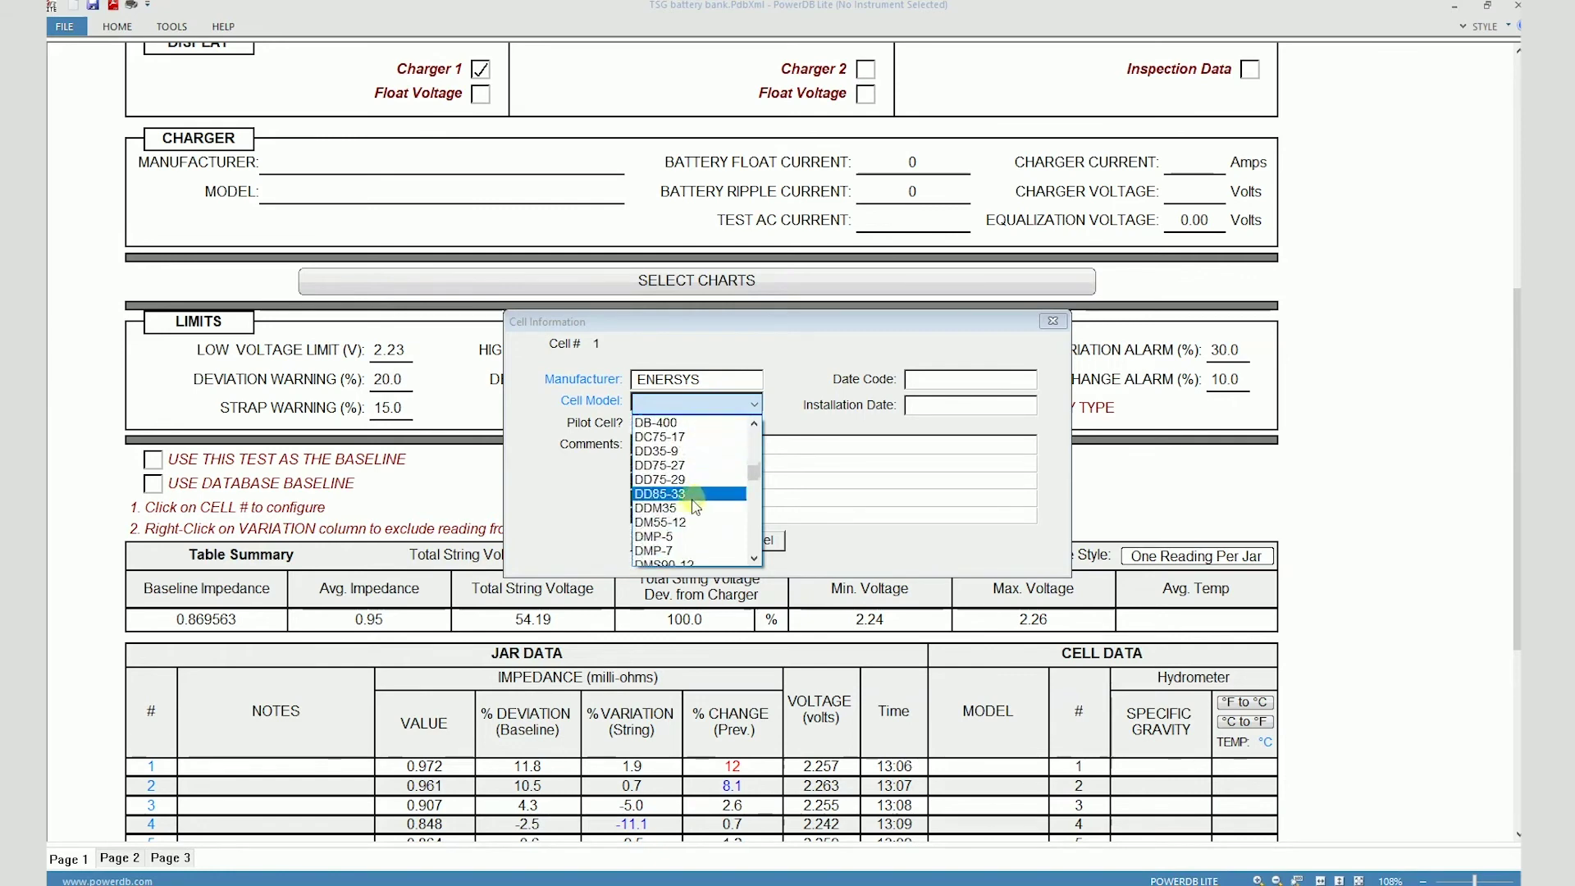
left_click(678, 509)
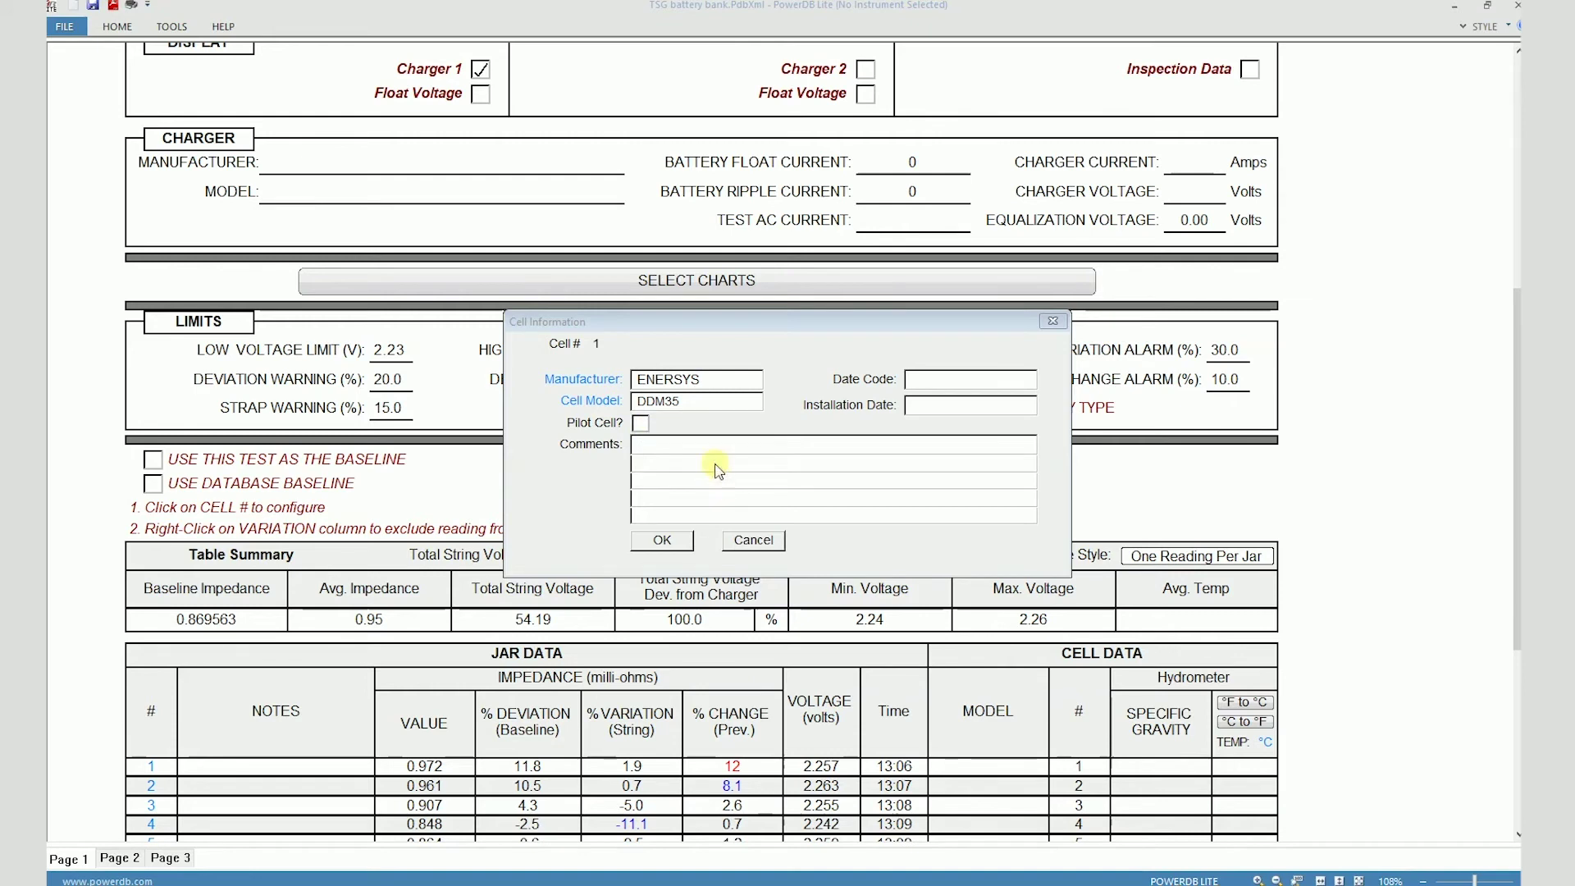
left_click(662, 542)
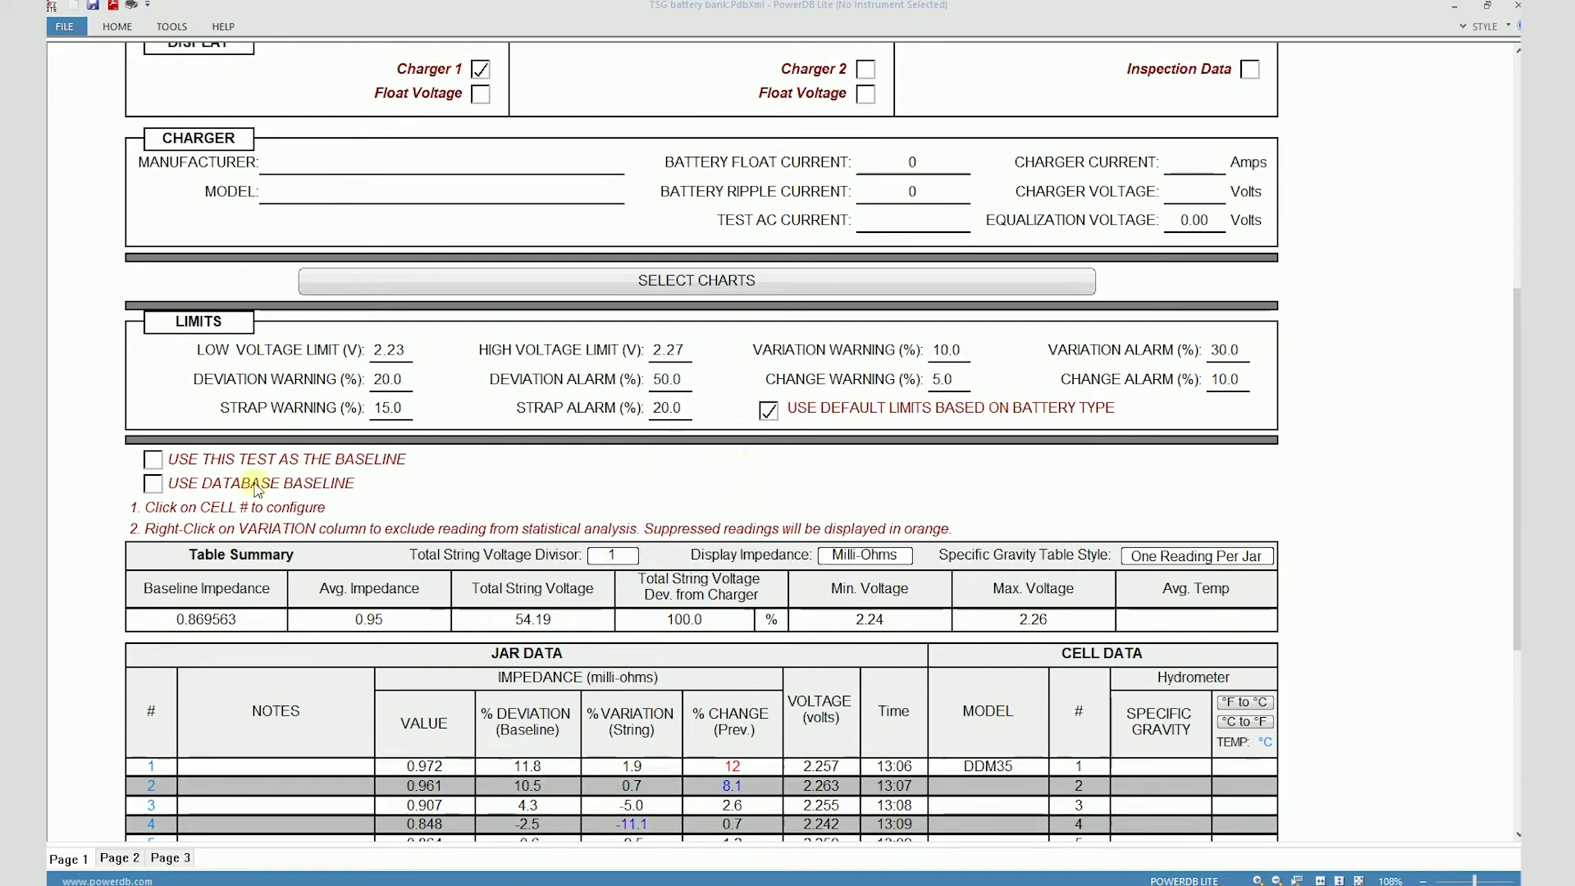
Step: Enable 'Use database baseline' so Baseline Impedance shows 0.87
left_click(152, 485)
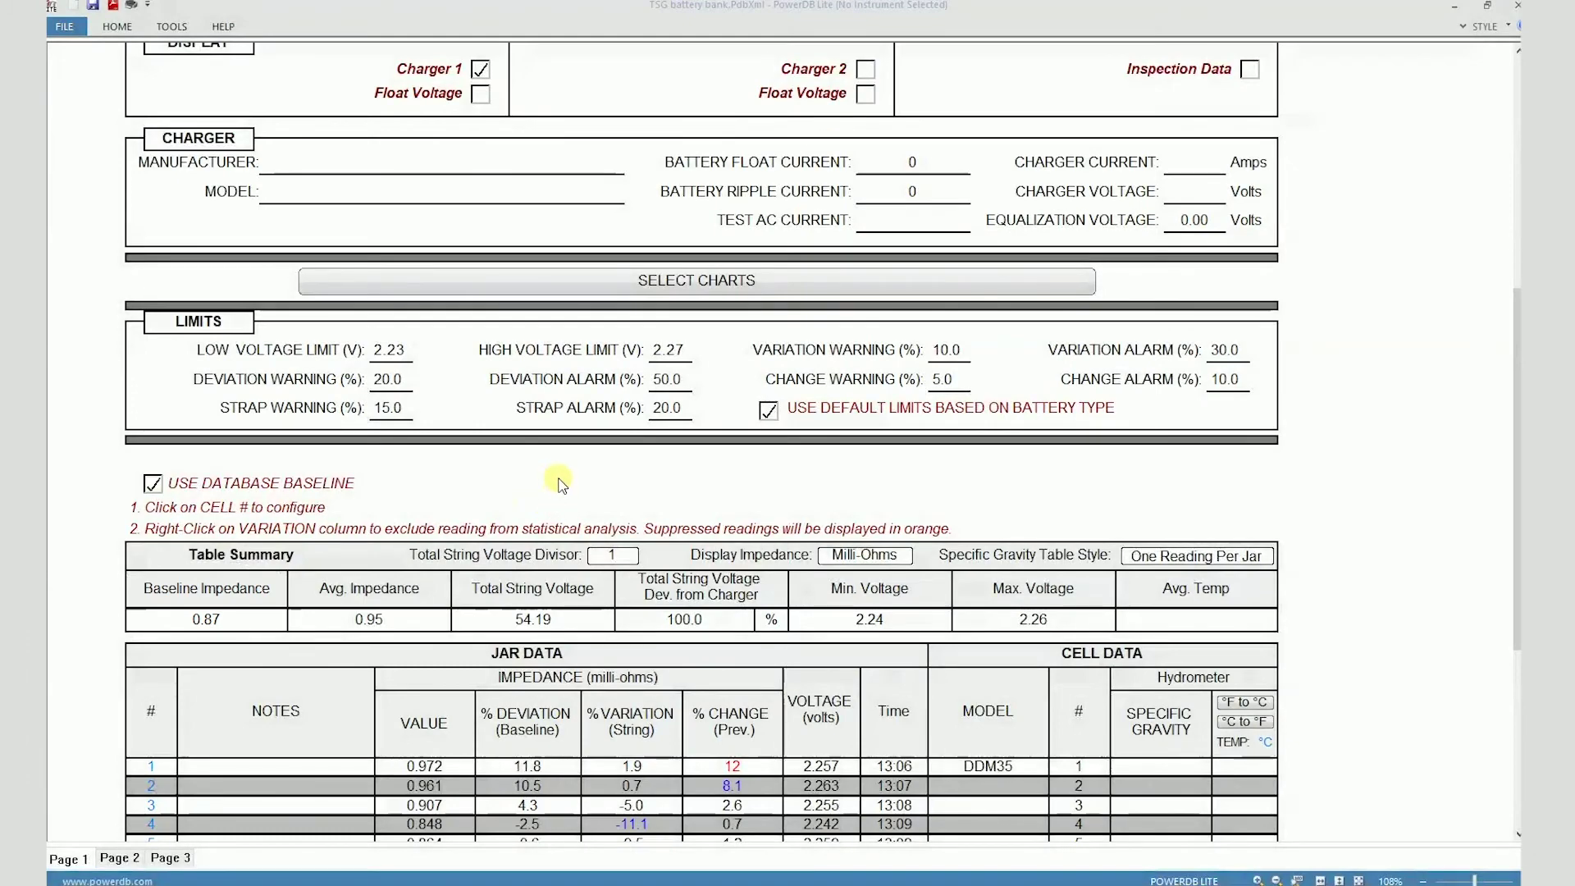
scroll(616, 483, "down", 1)
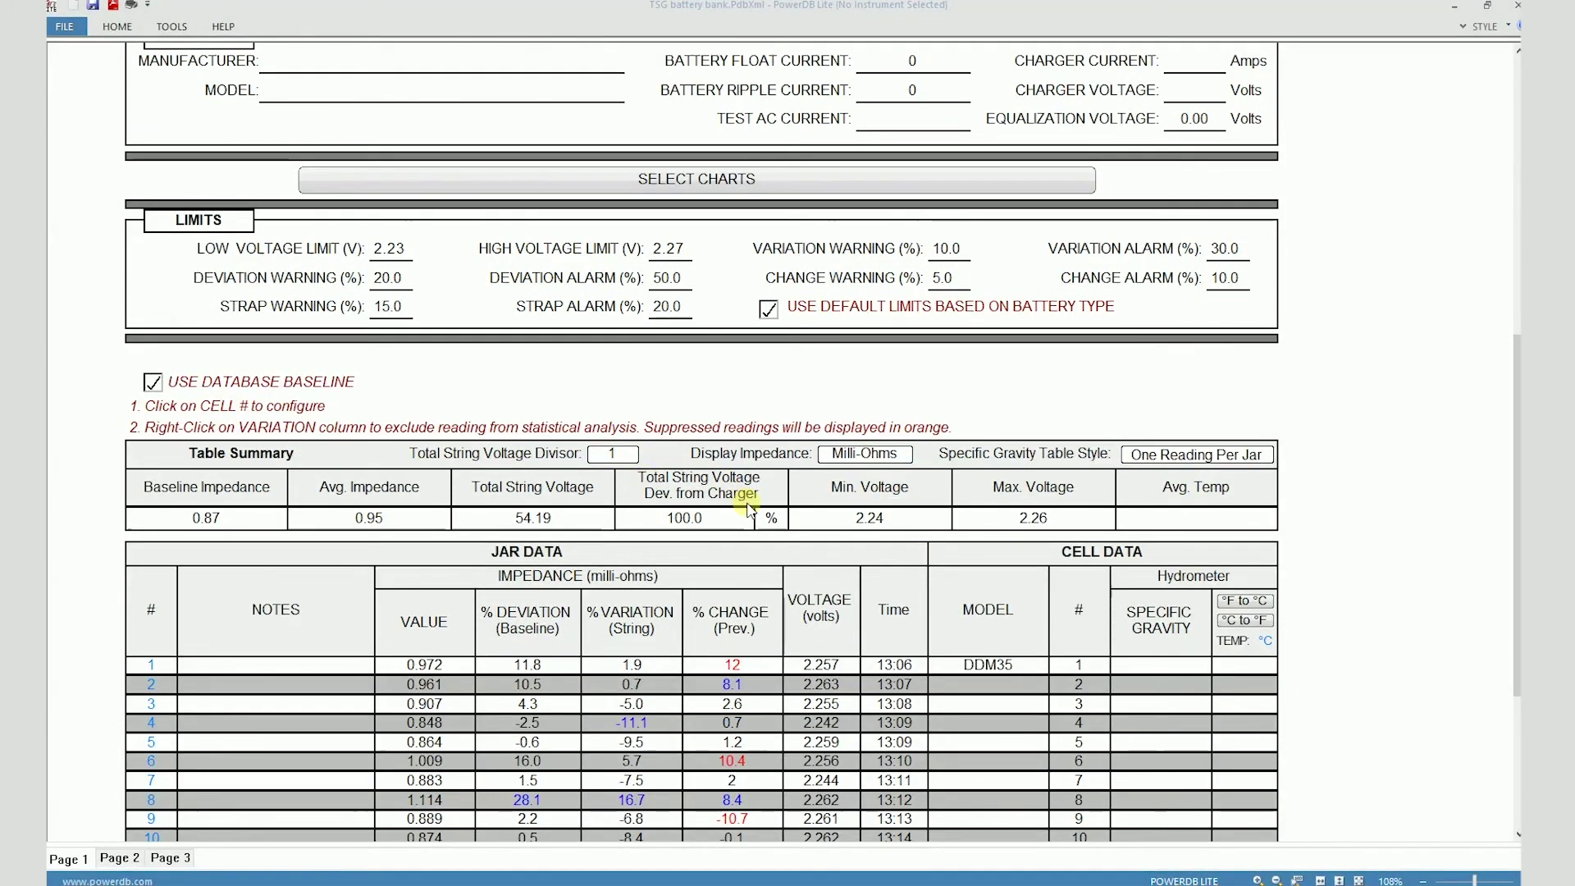
scroll(993, 627, "up", 1)
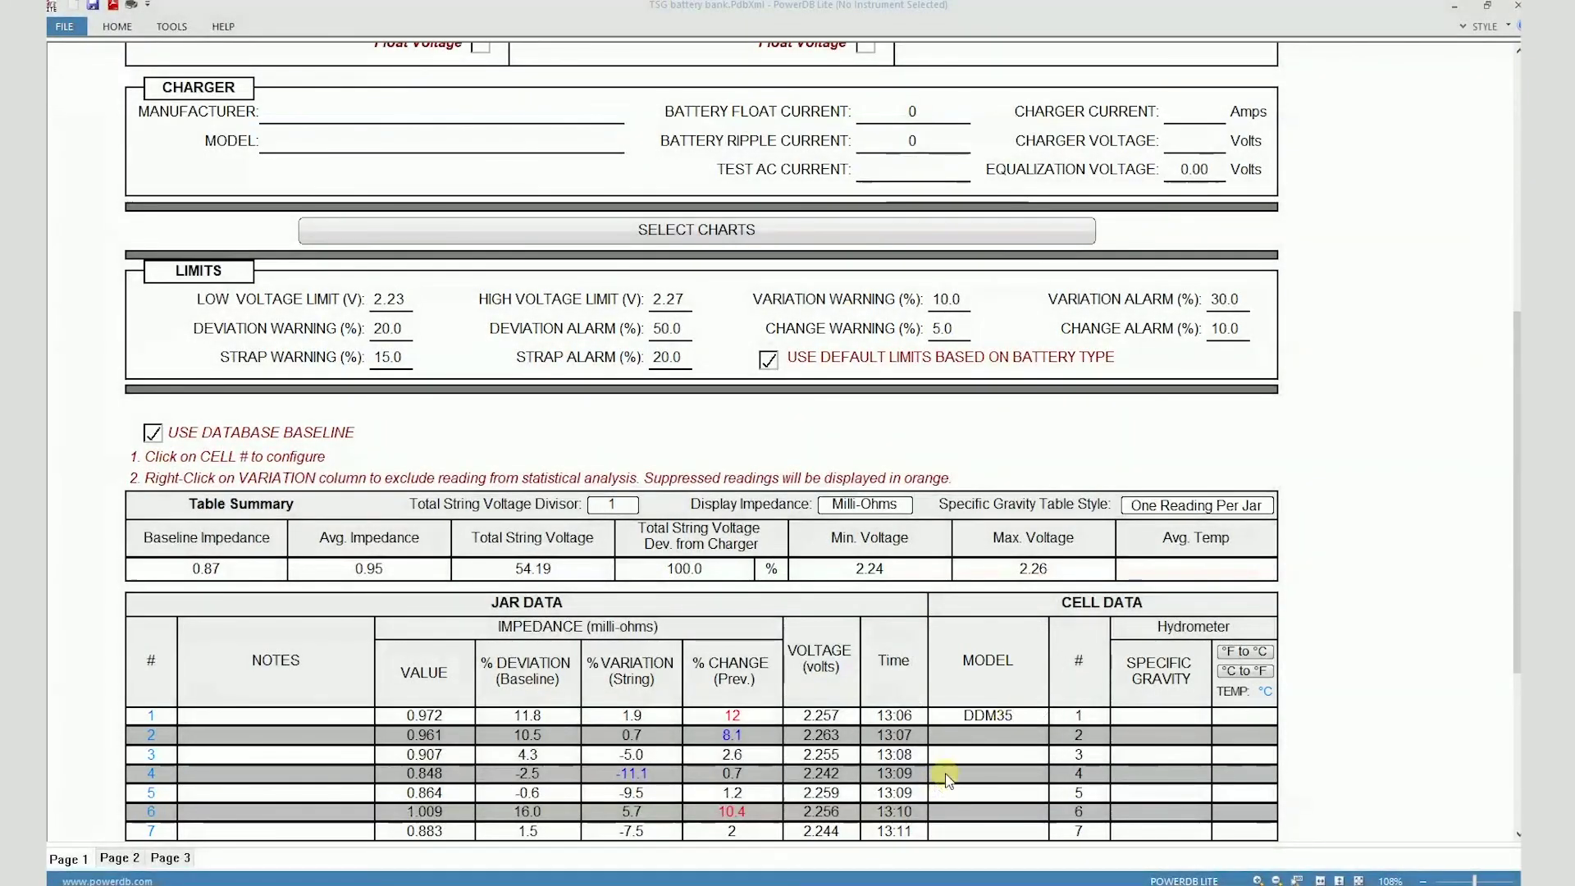
right_click(967, 720)
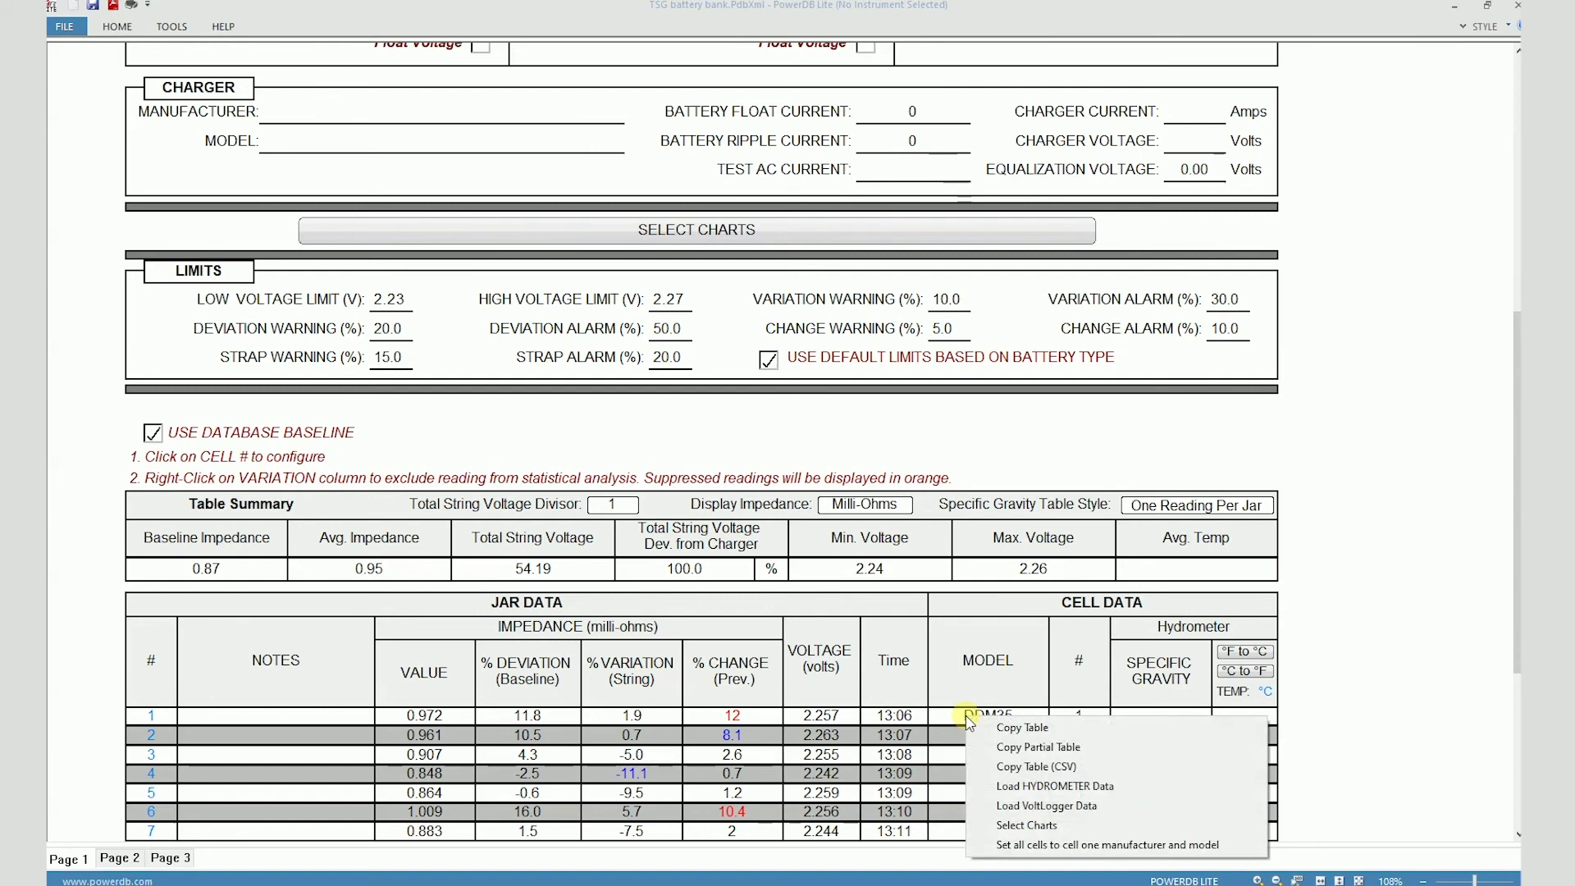
Step: Copy cell 1's ENERSYS DDM35 manufacturer and model to all cells
left_click(1018, 851)
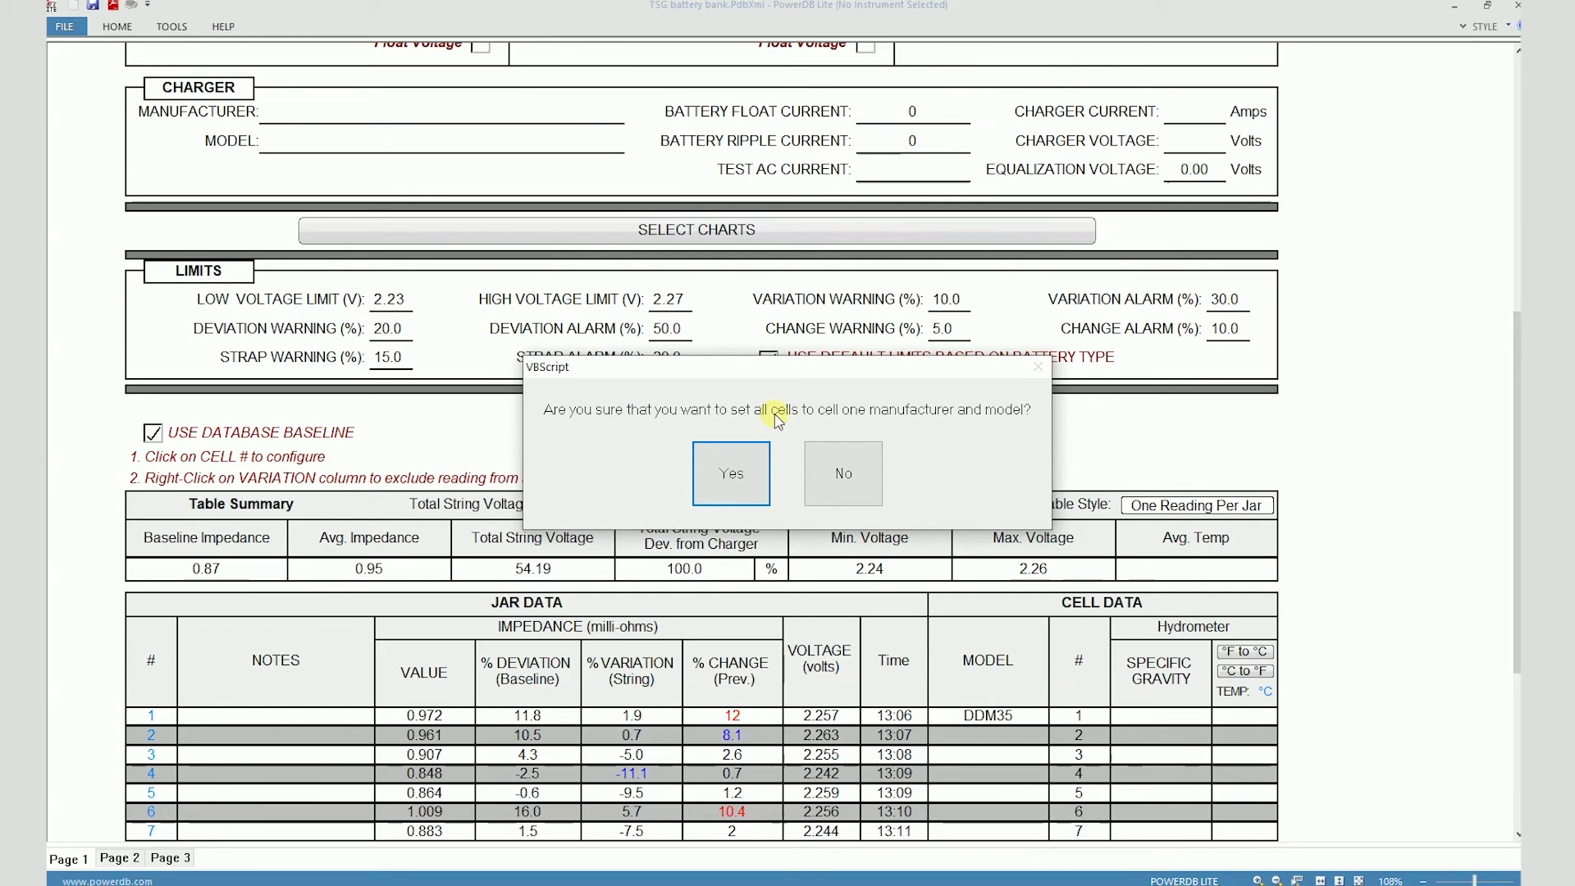
left_click(731, 484)
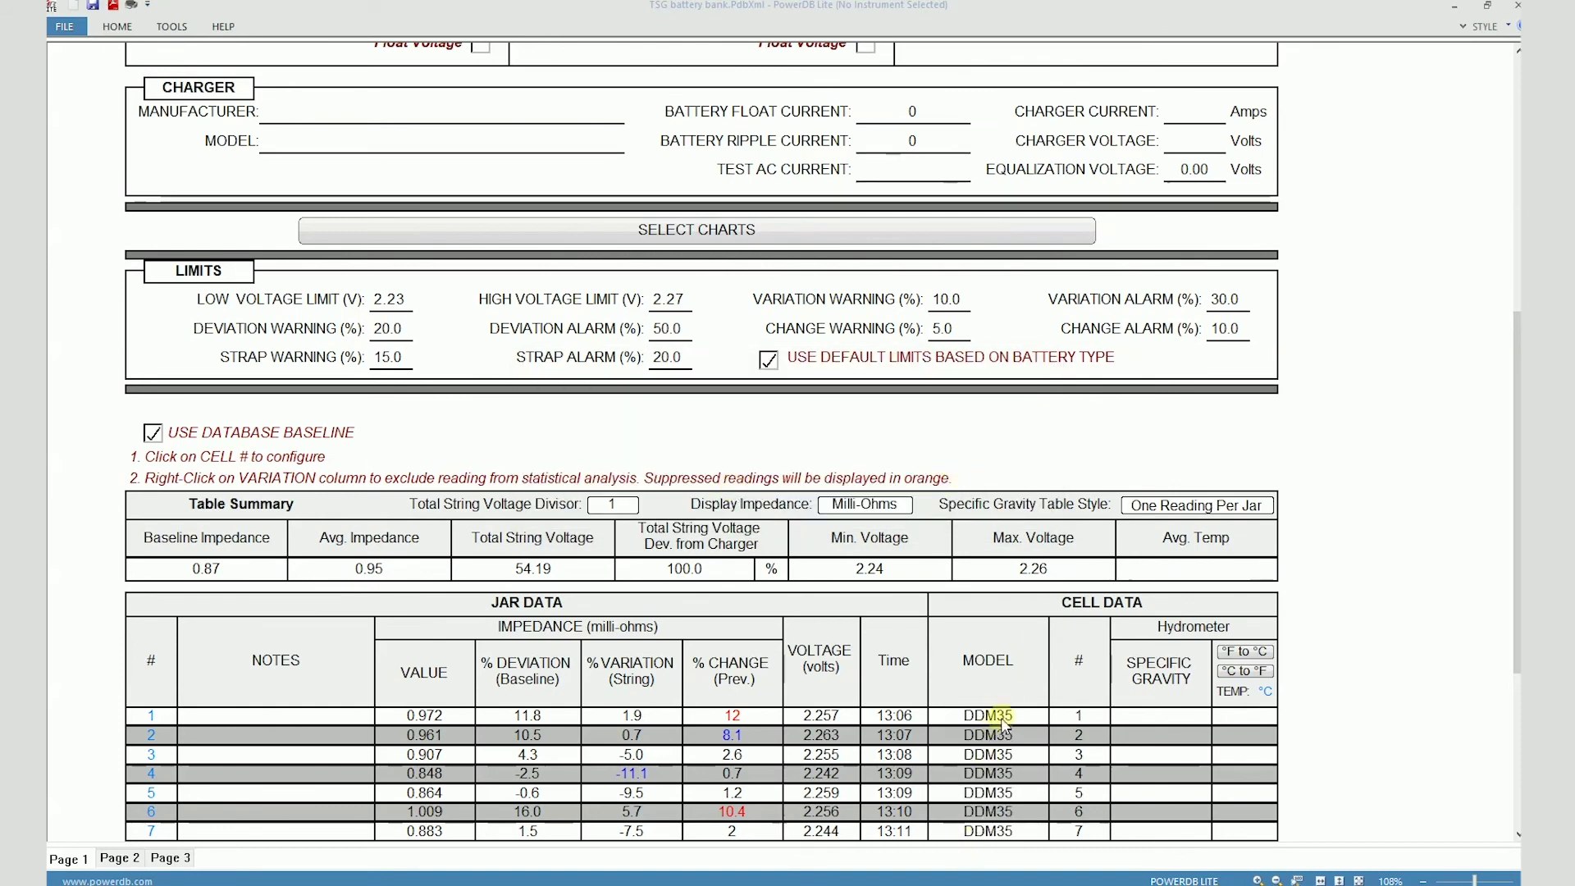
scroll(997, 739, "down", 3)
scroll(1003, 753, "up", 1)
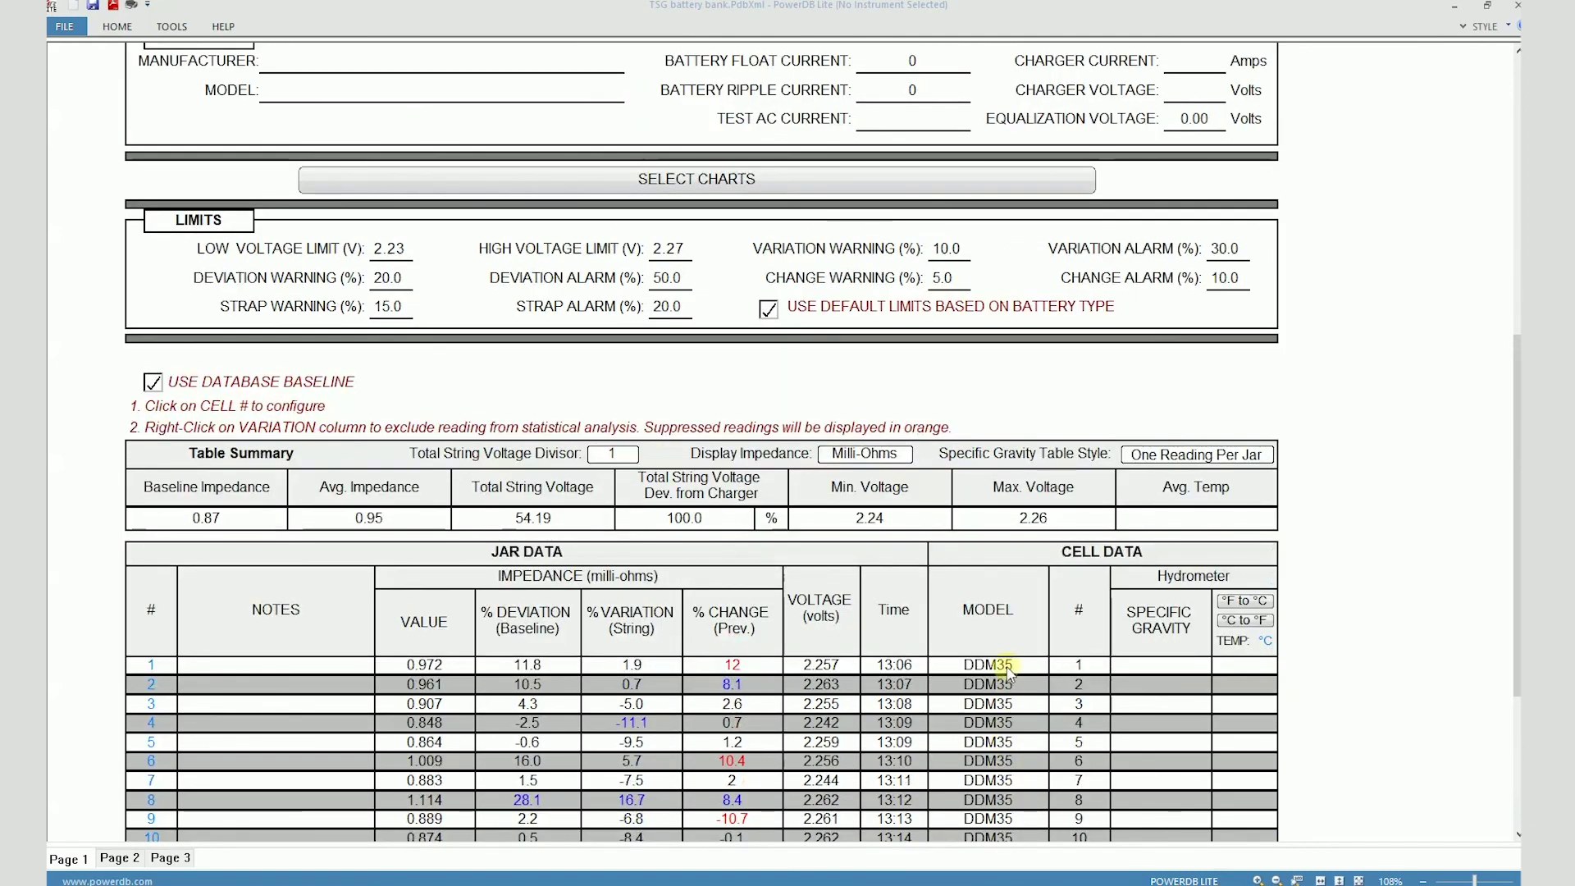